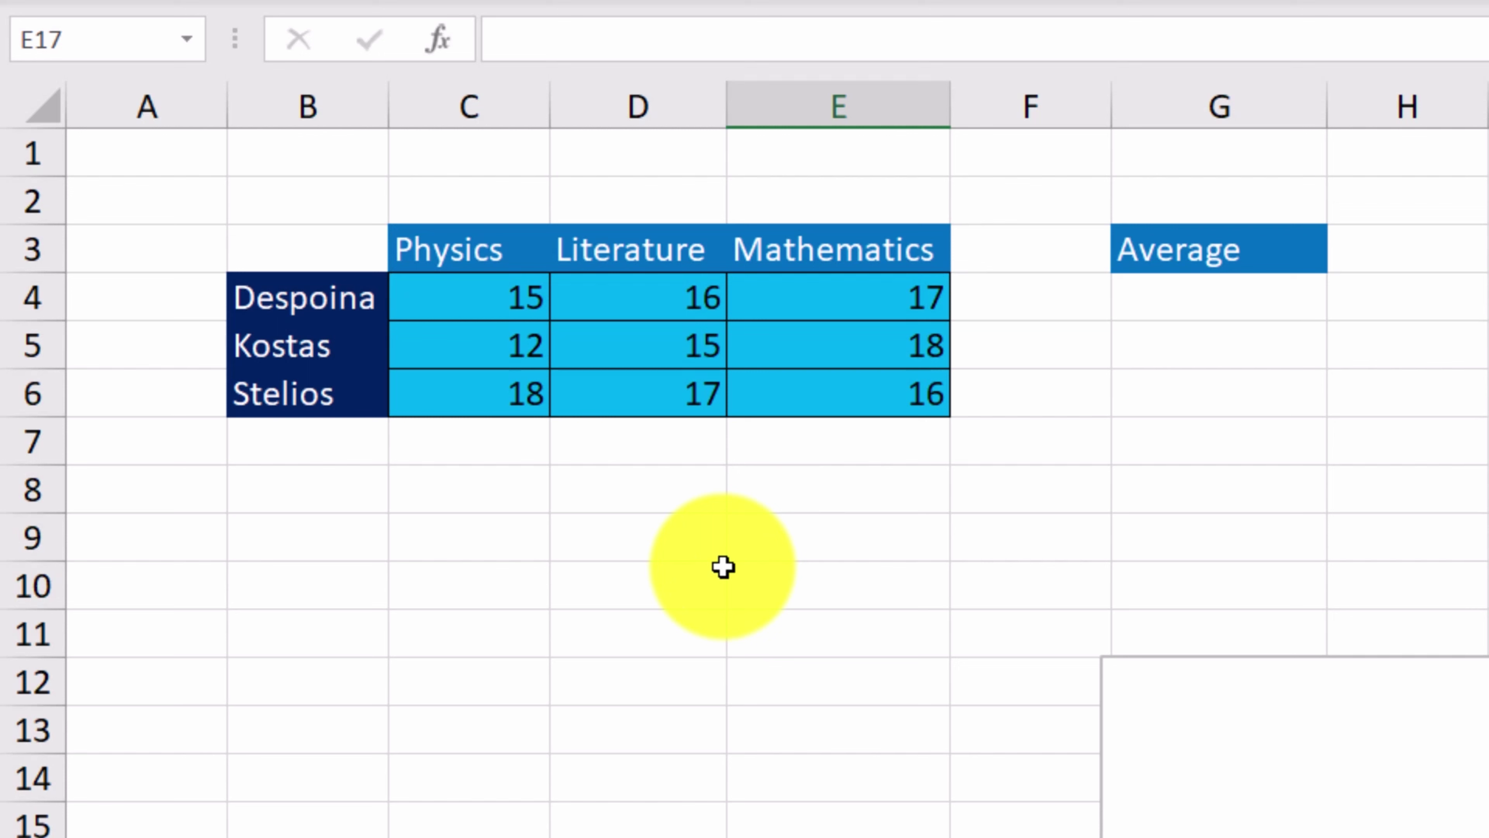
- Enter =AVERAGE(C4:E4) in G4, giving the first student's average of 16
{"action": "left_click", "coordinate": [1221, 292]}
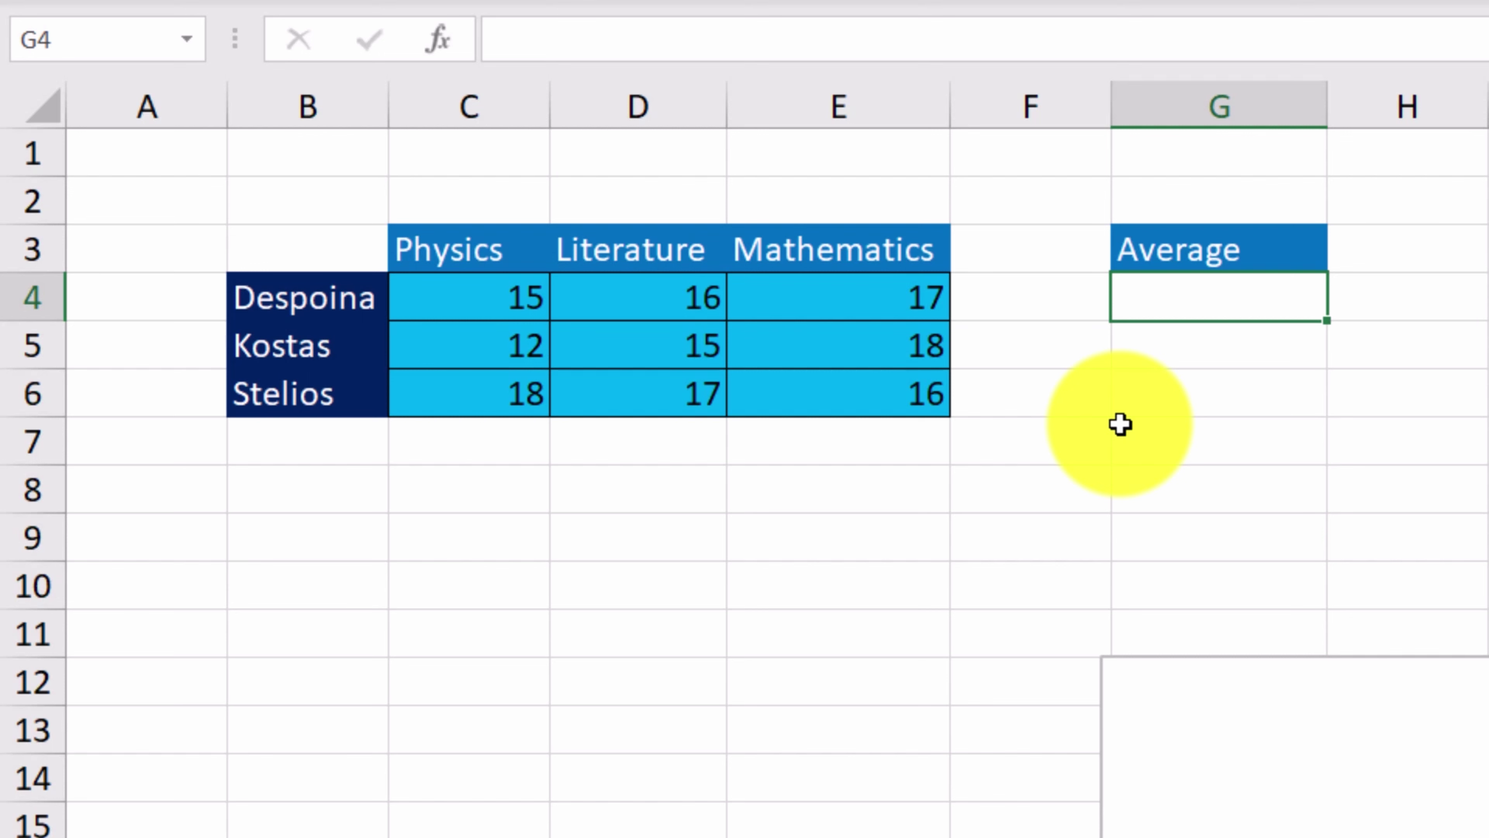
{"action": "type", "text": "="}
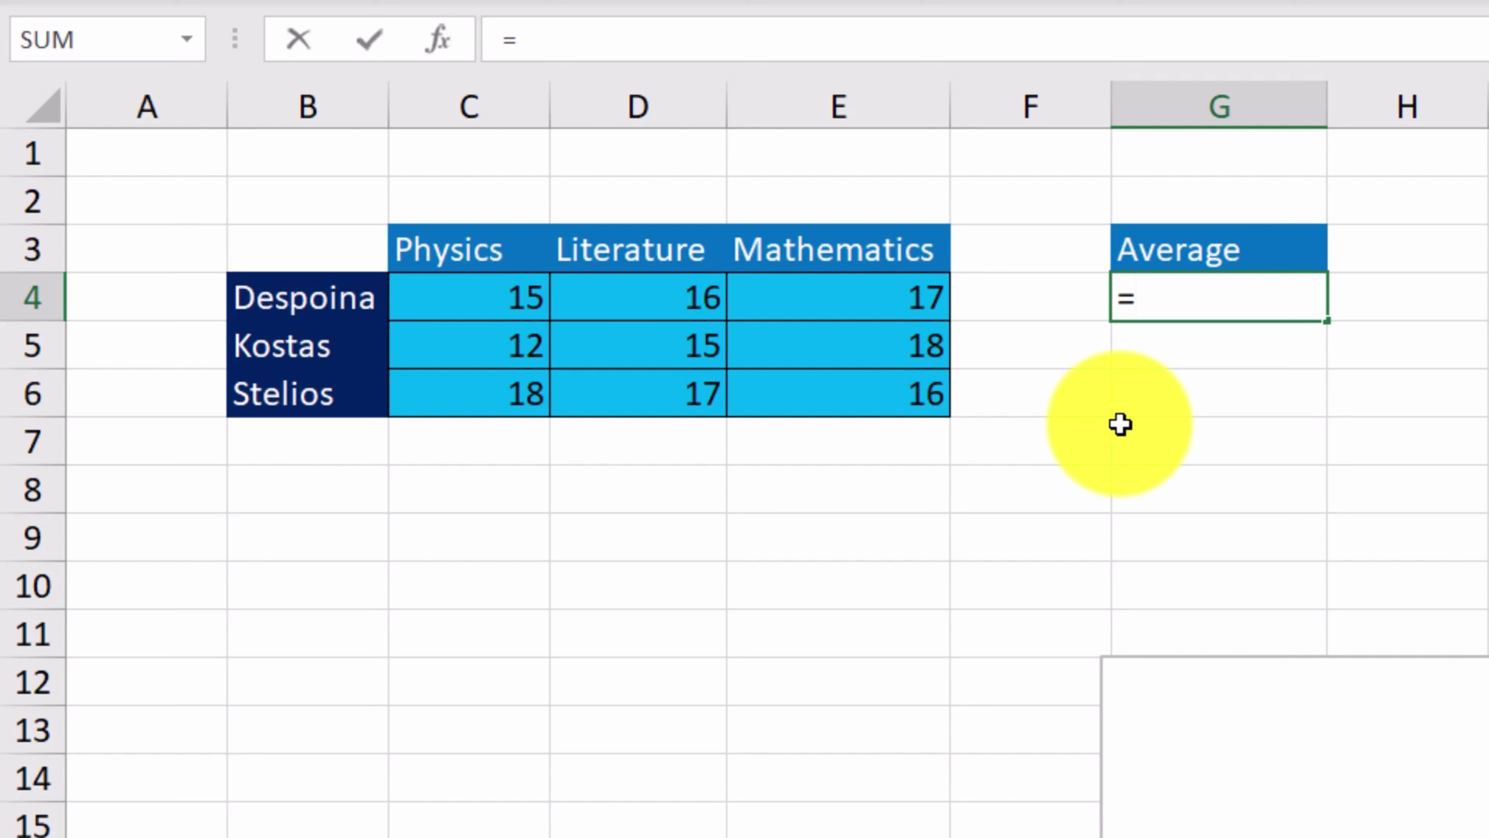
{"action": "type", "text": "AVERAGE"}
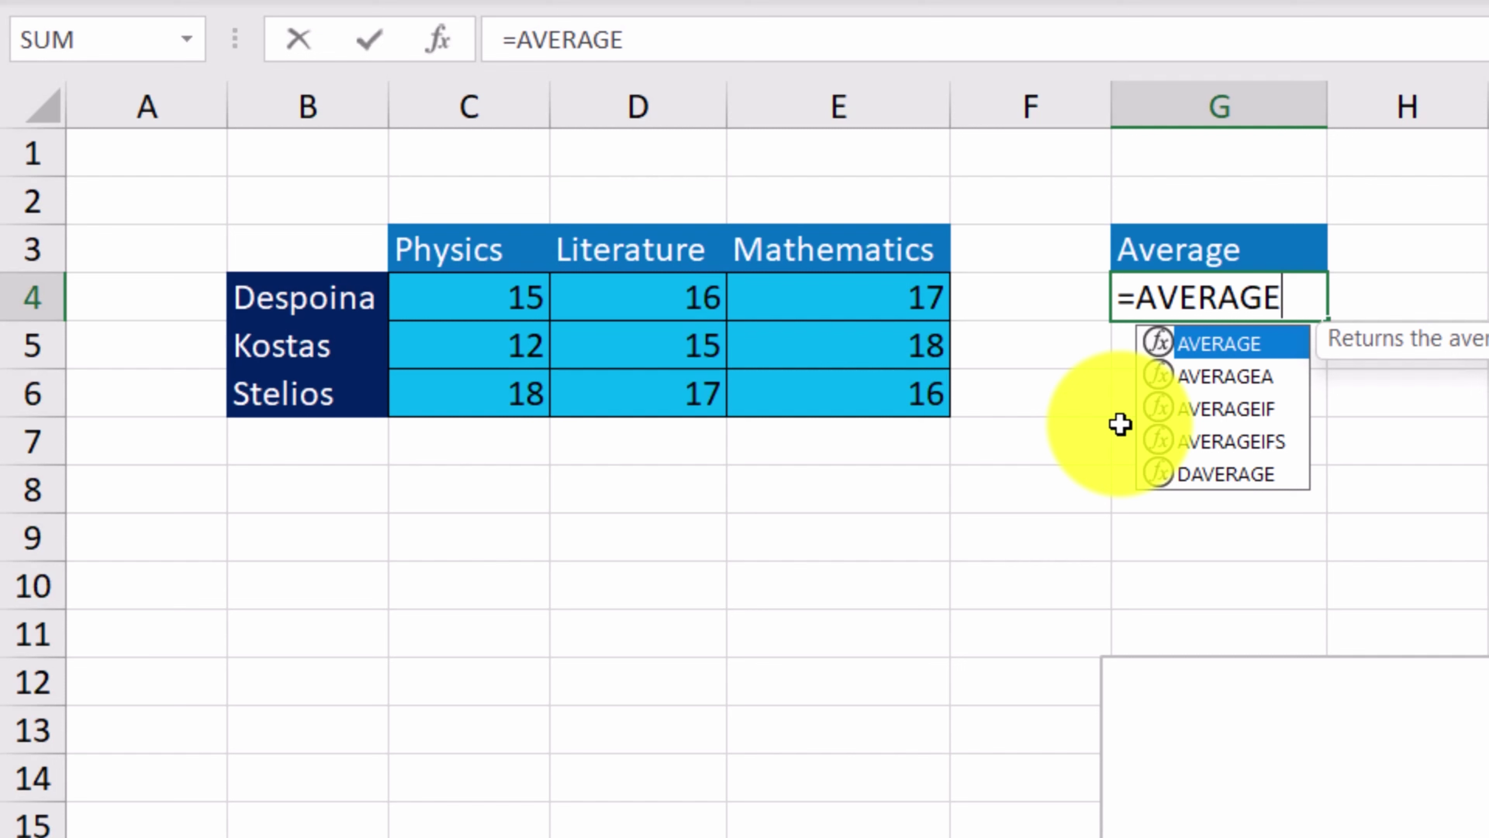
{"action": "type", "text": "("}
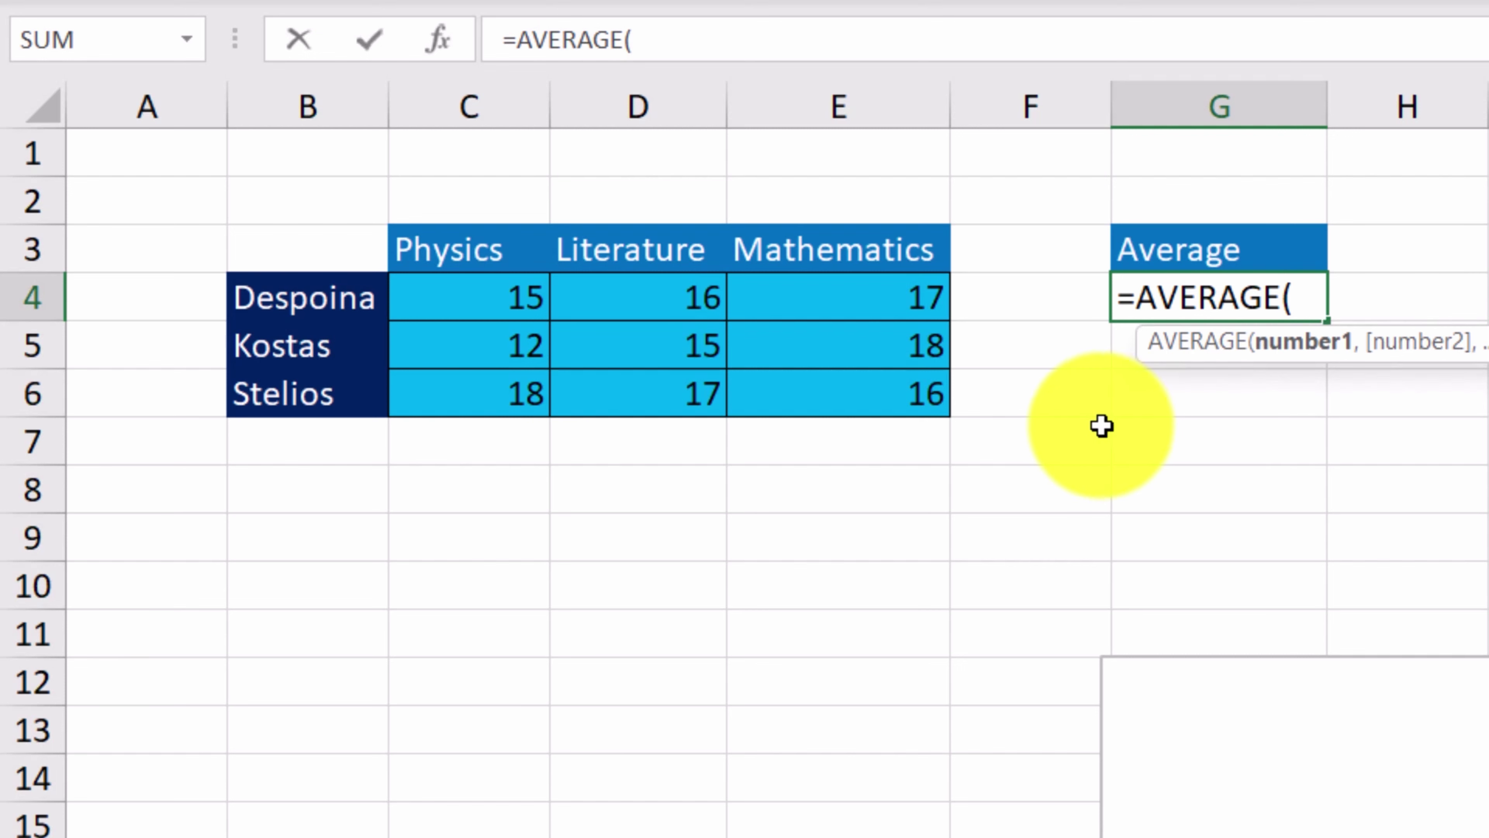
{"action": "left_click_drag", "start_coordinate": [469, 303], "coordinate": [873, 293]}
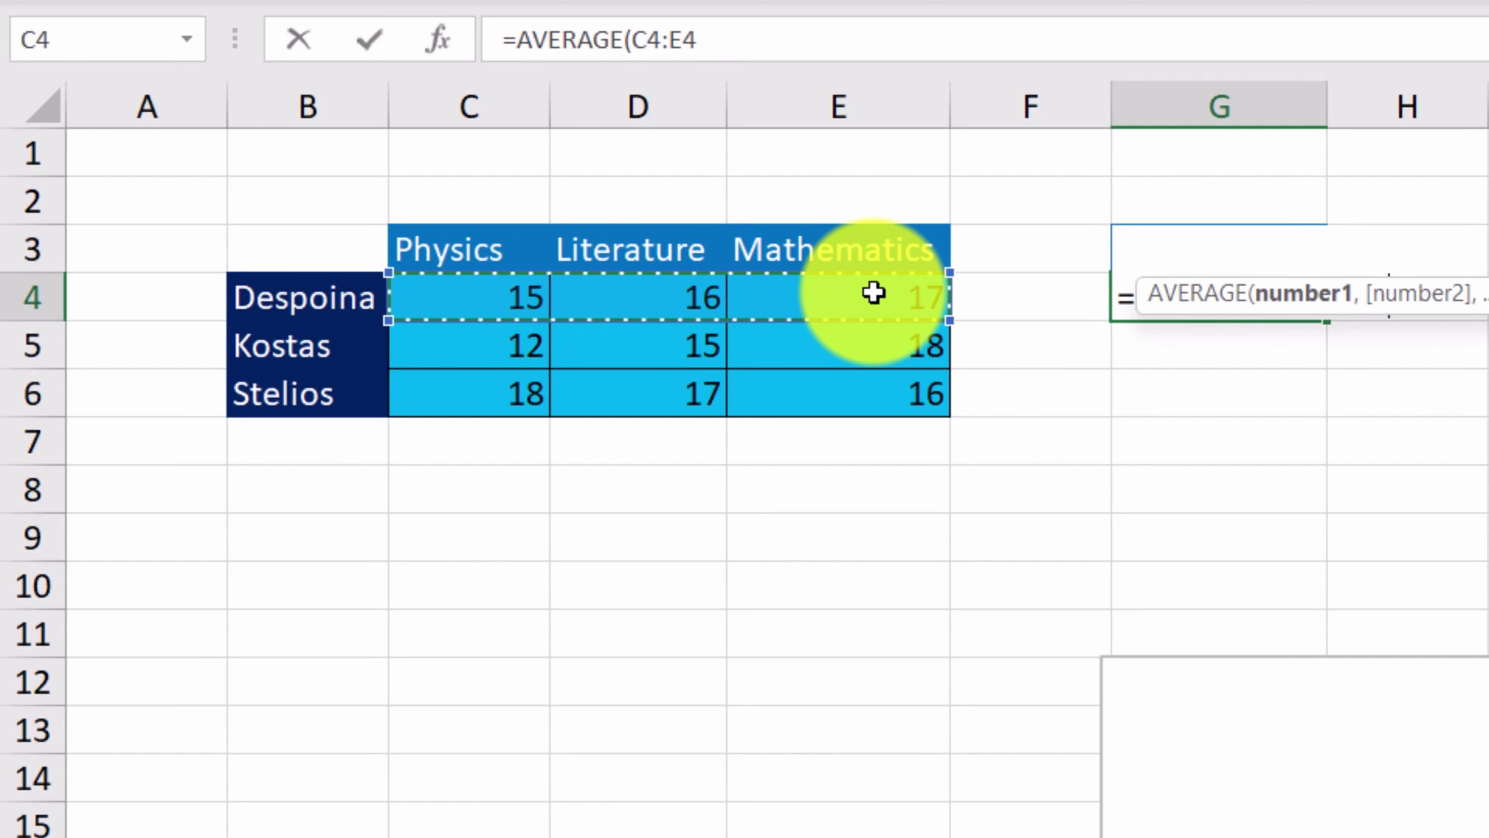
{"action": "type", "text": ")"}
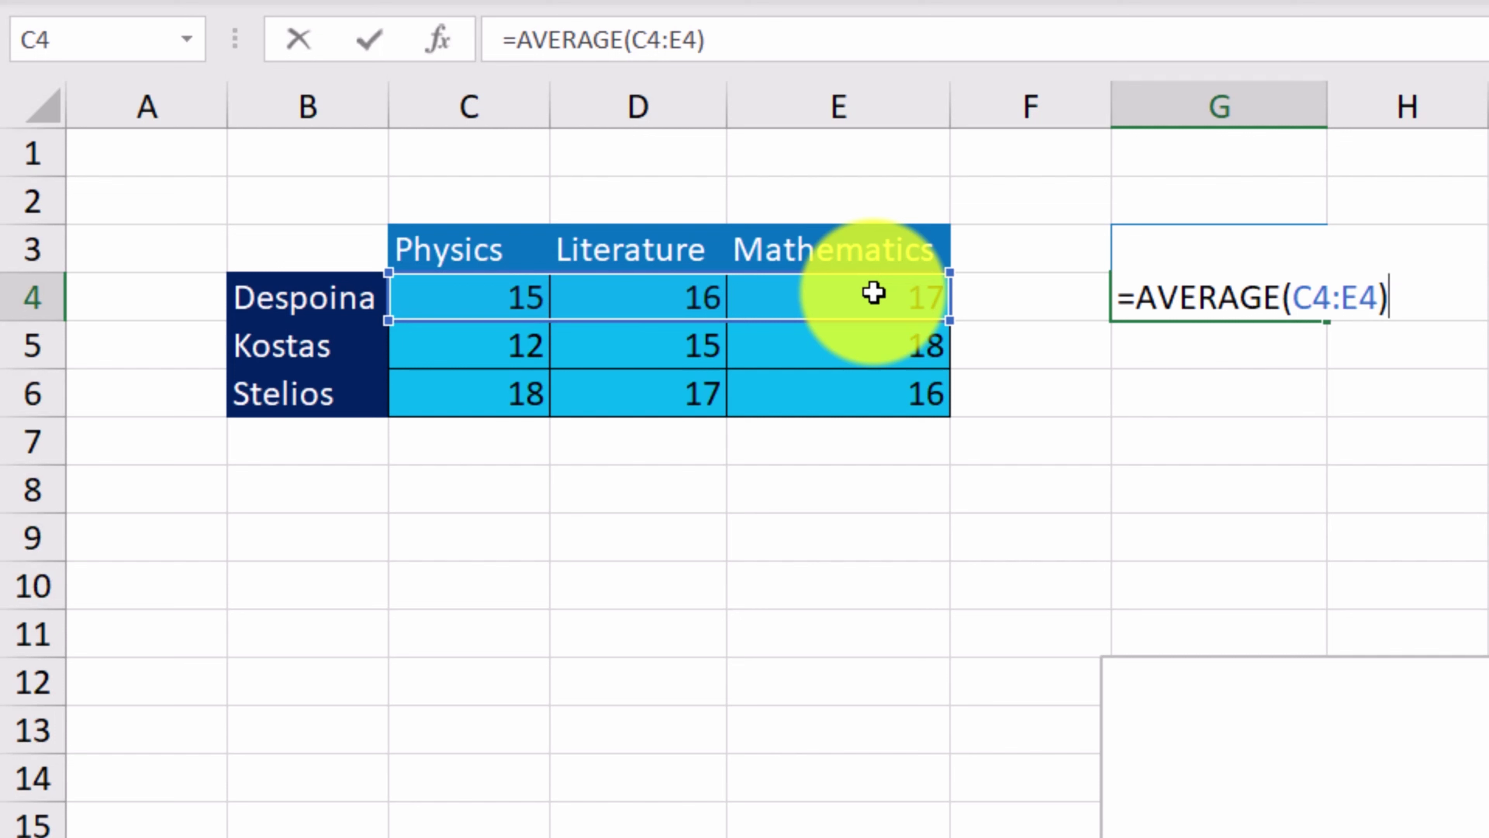
{"action": "key", "text": "ctrl+Return"}
{"action": "key", "text": "Return"}
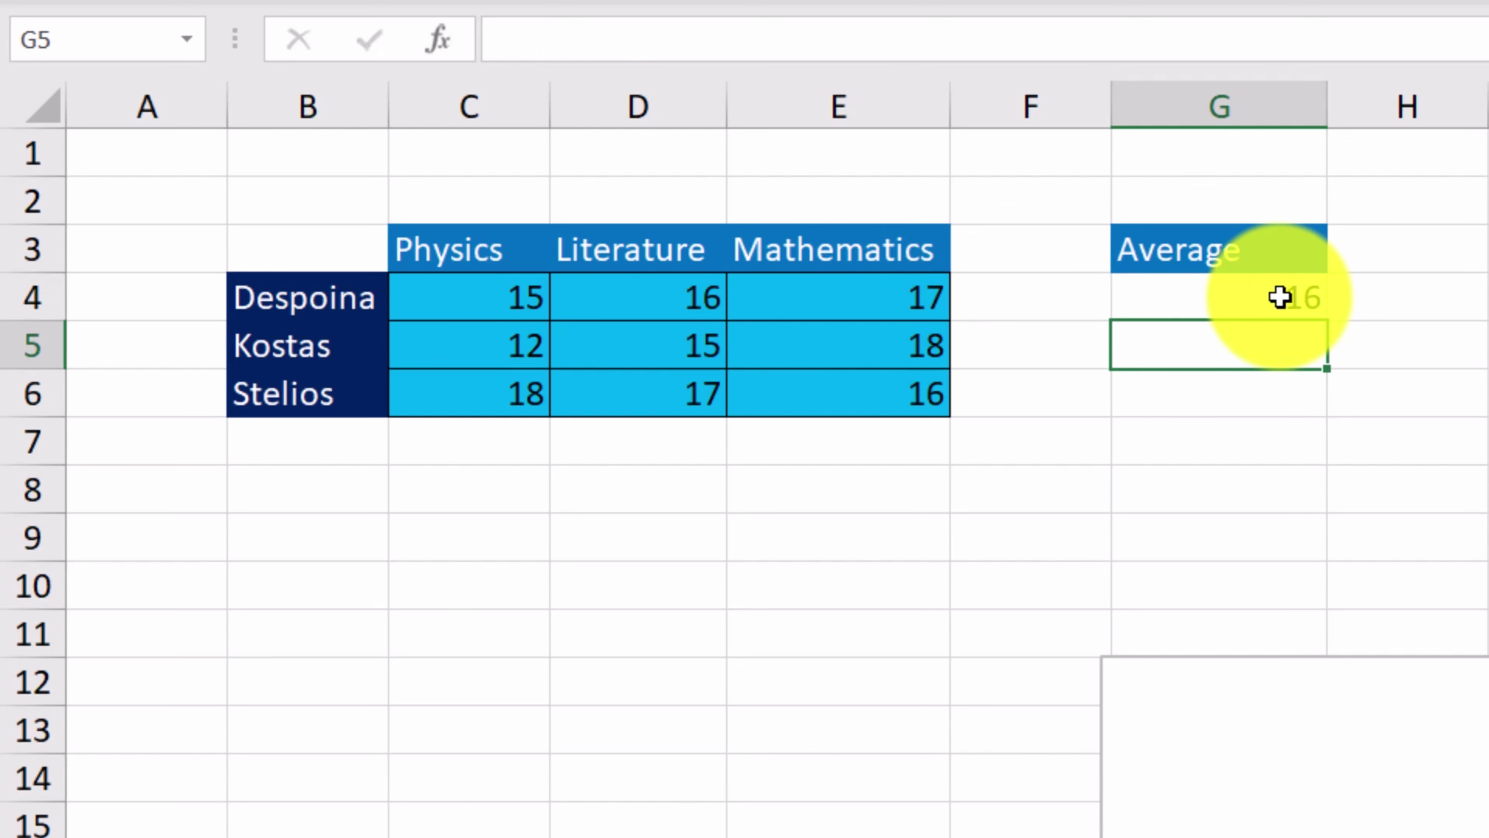
- Copy the G4 average formula down to G5 and G6, showing 15 and 17
{"action": "left_click", "coordinate": [1279, 297]}
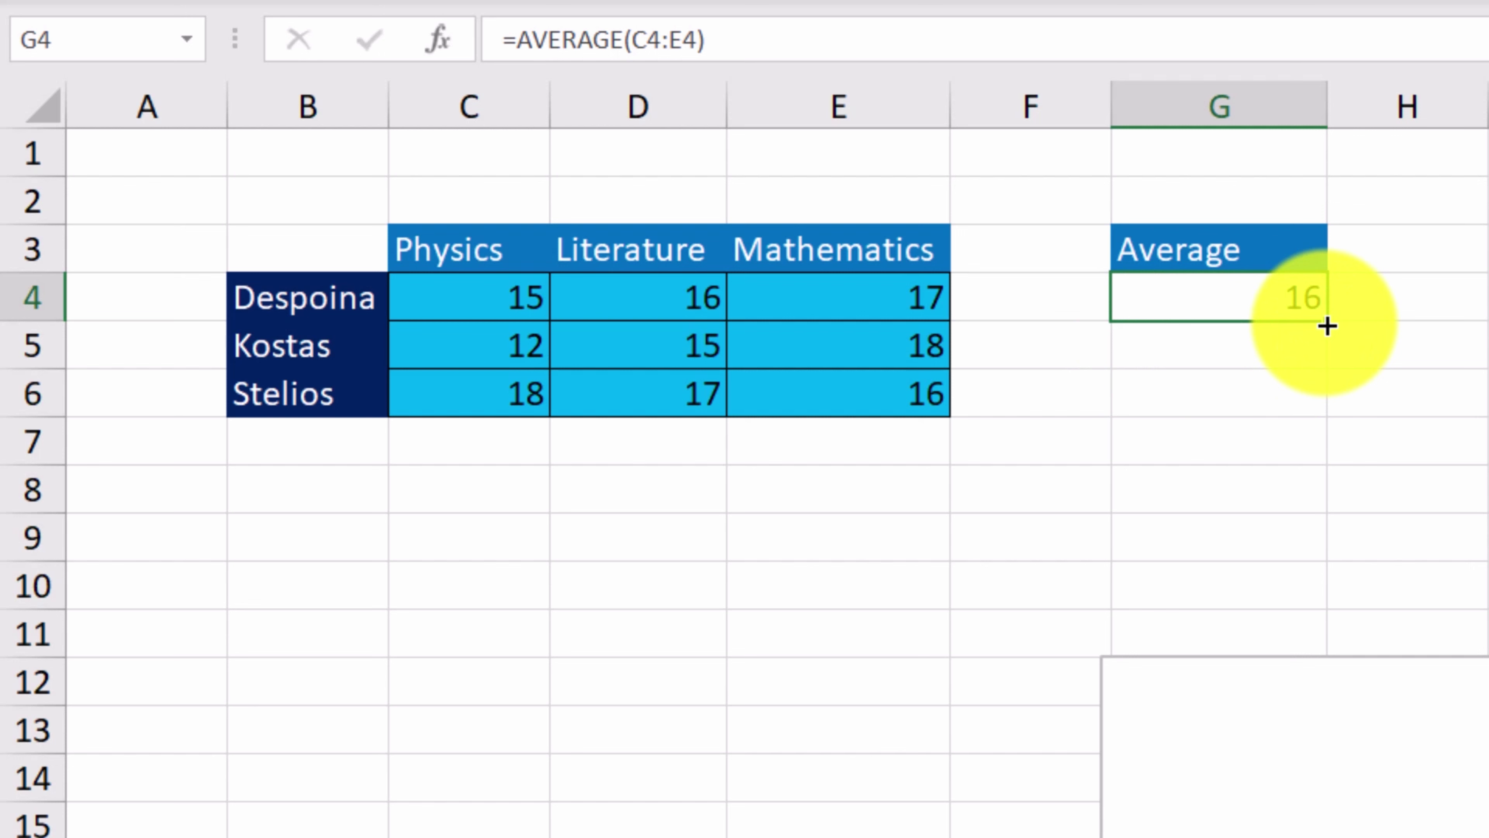
{"action": "left_click_drag", "start_coordinate": [1327, 327], "coordinate": [1324, 407]}
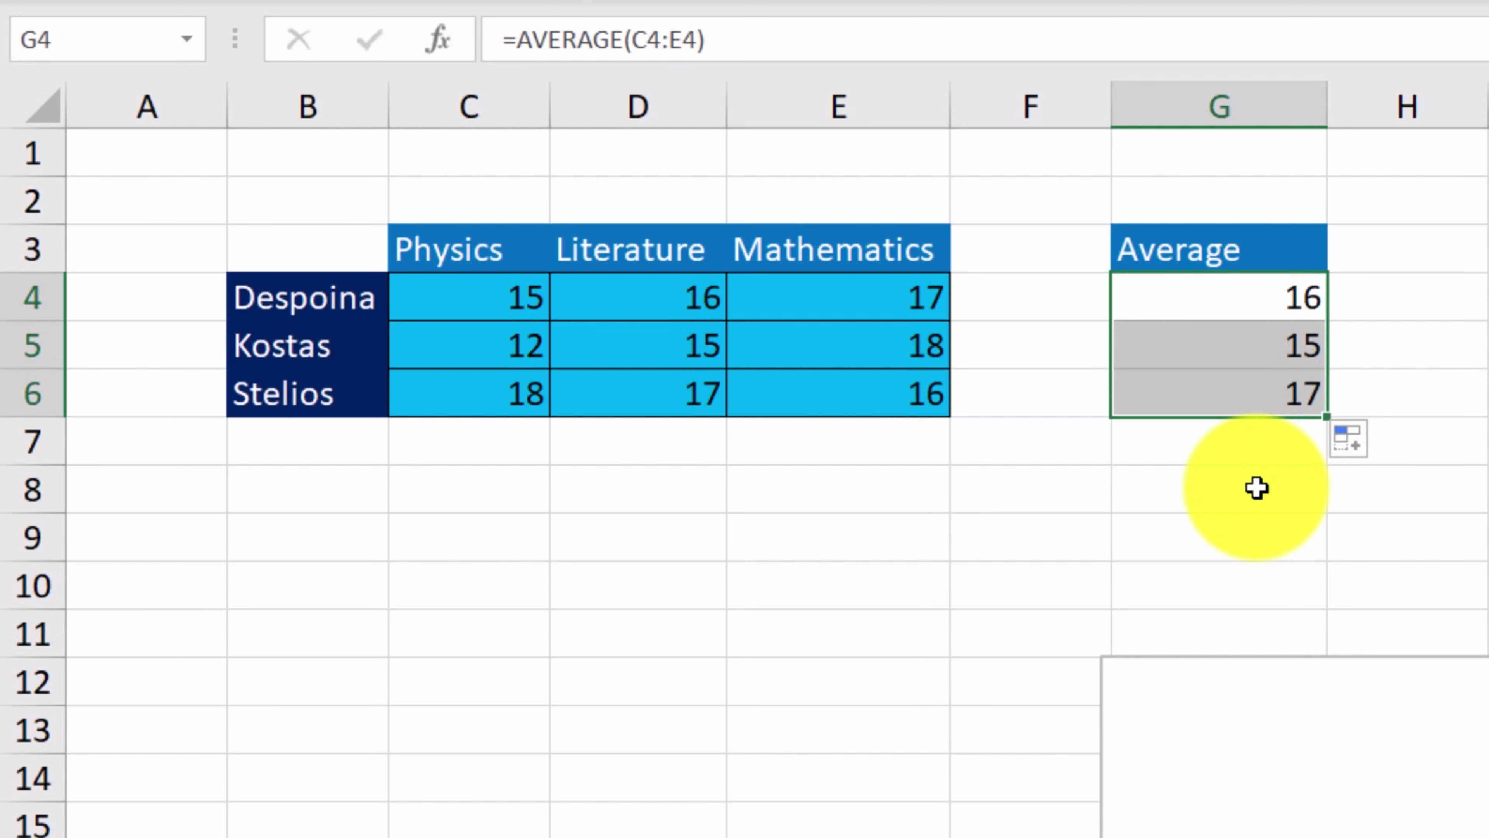
{"action": "left_click", "coordinate": [1272, 505]}
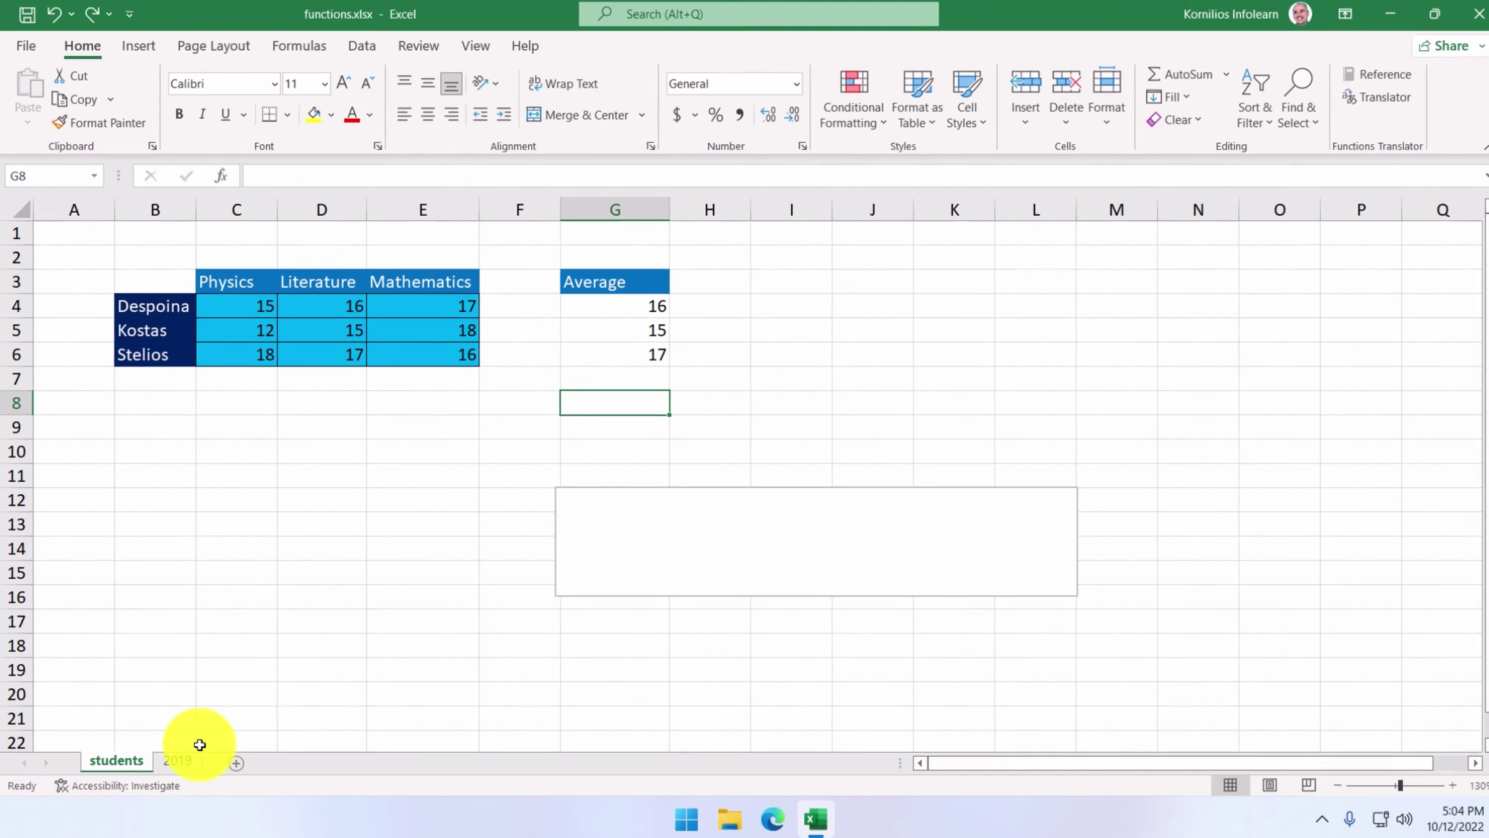
- On the 2019 sheet, enter =SUM(B4:B15) in B18 to total January as 1315
{"action": "left_click", "coordinate": [183, 758]}
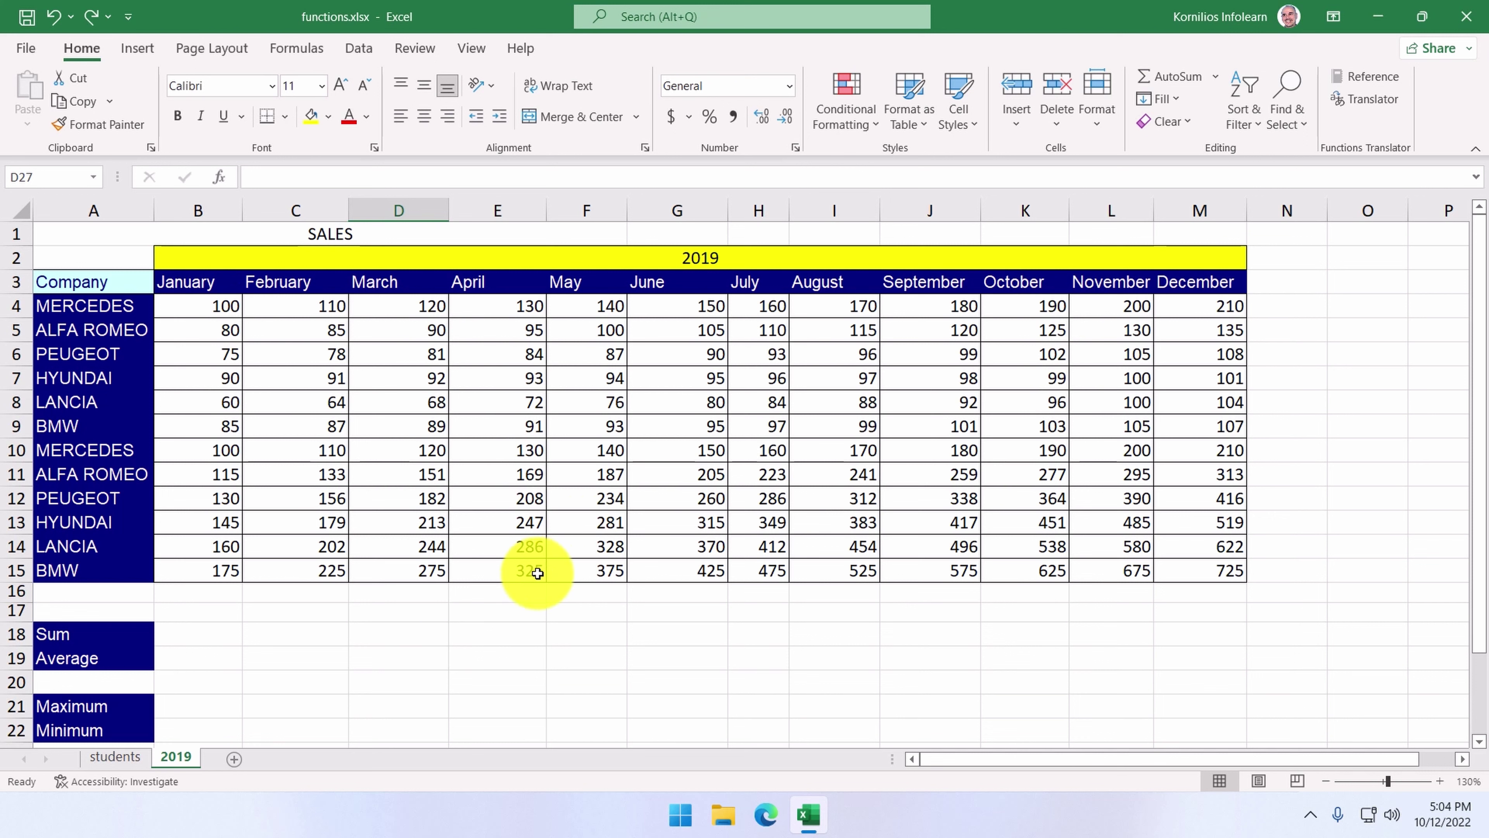
{"action": "left_click", "coordinate": [215, 633]}
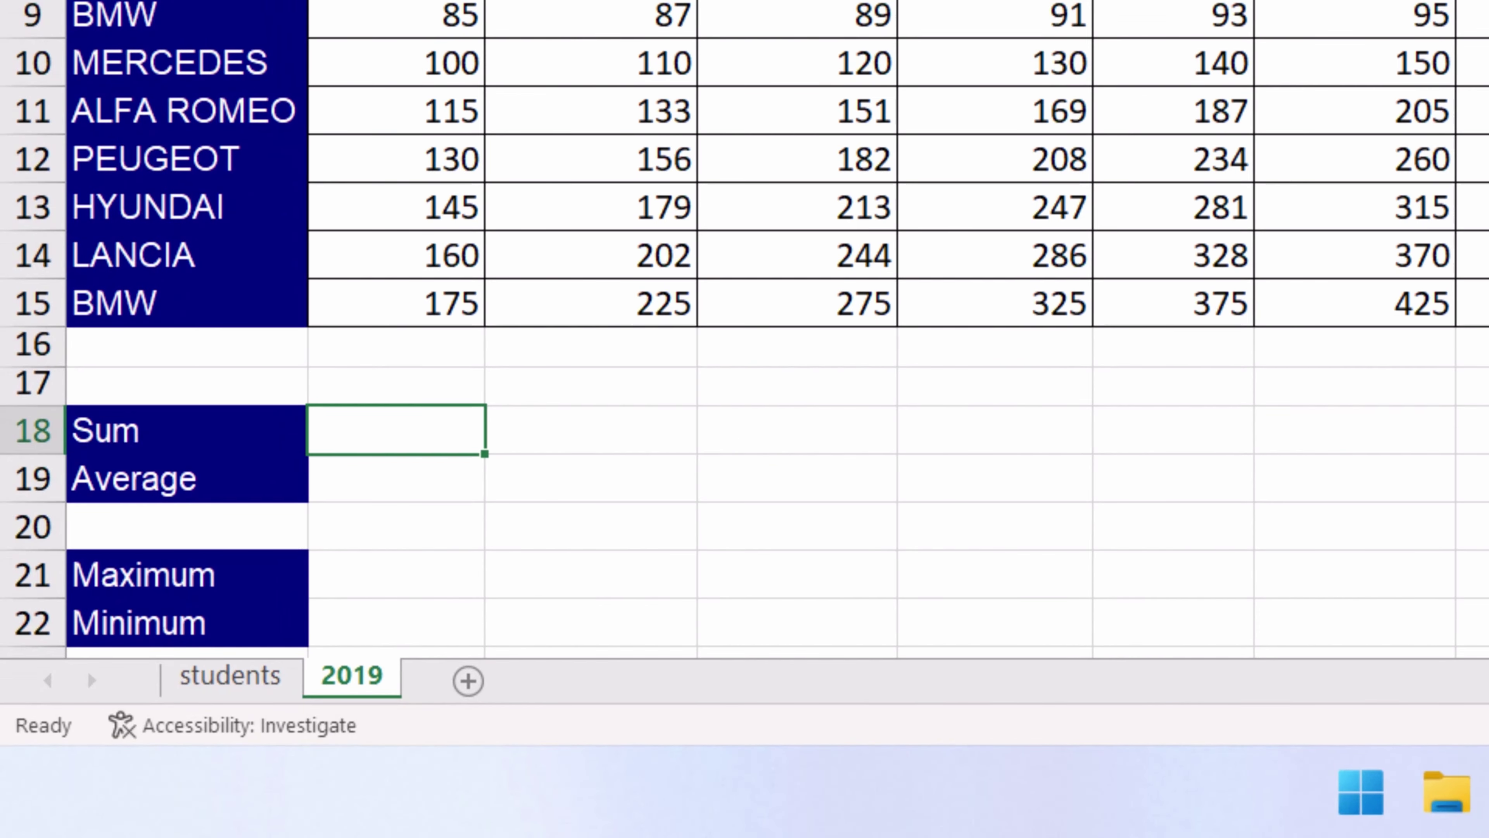
{"action": "type", "text": "=SU"}
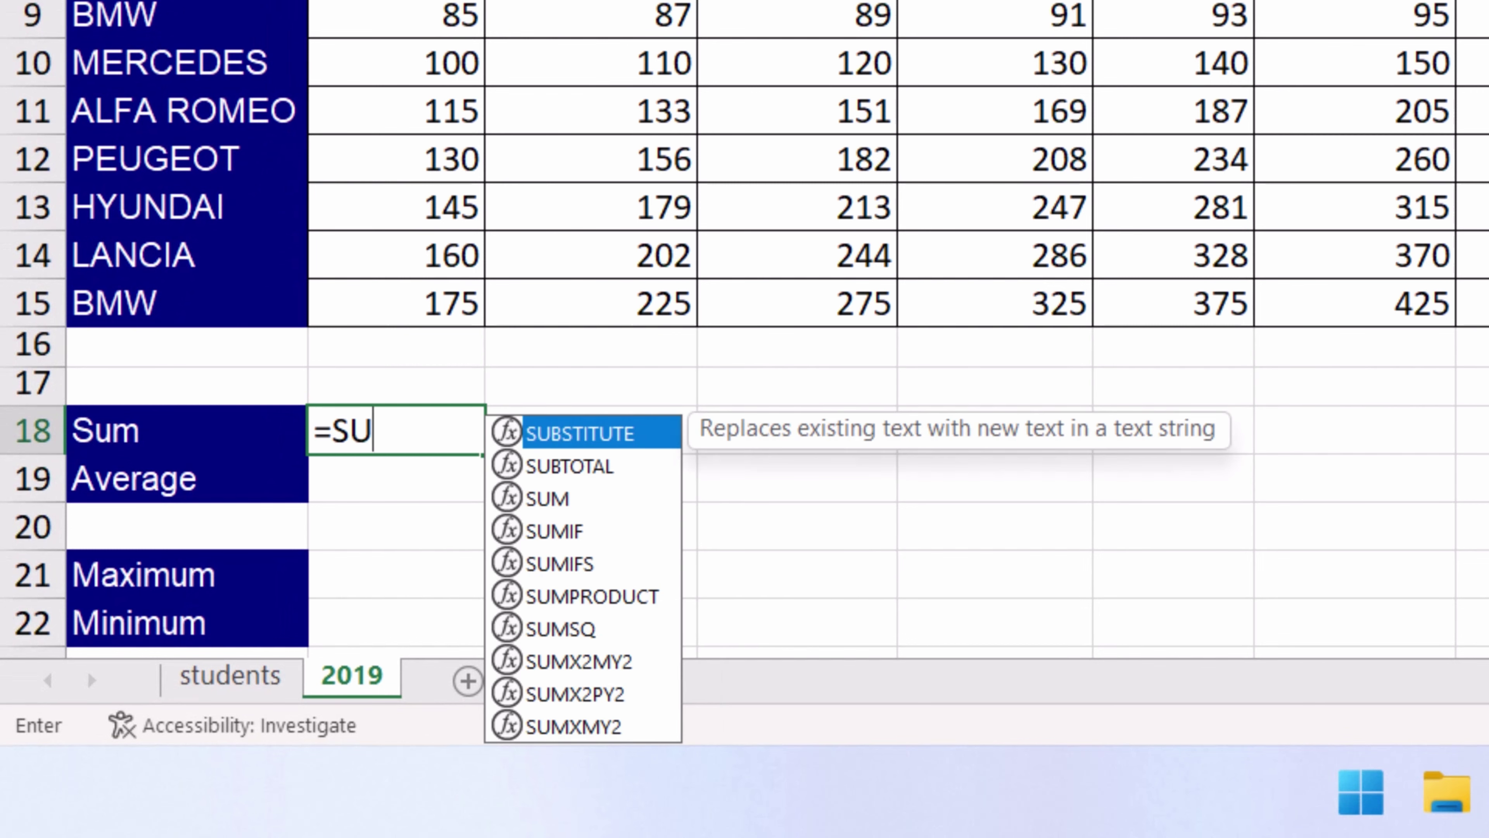
{"action": "type", "text": "M "}
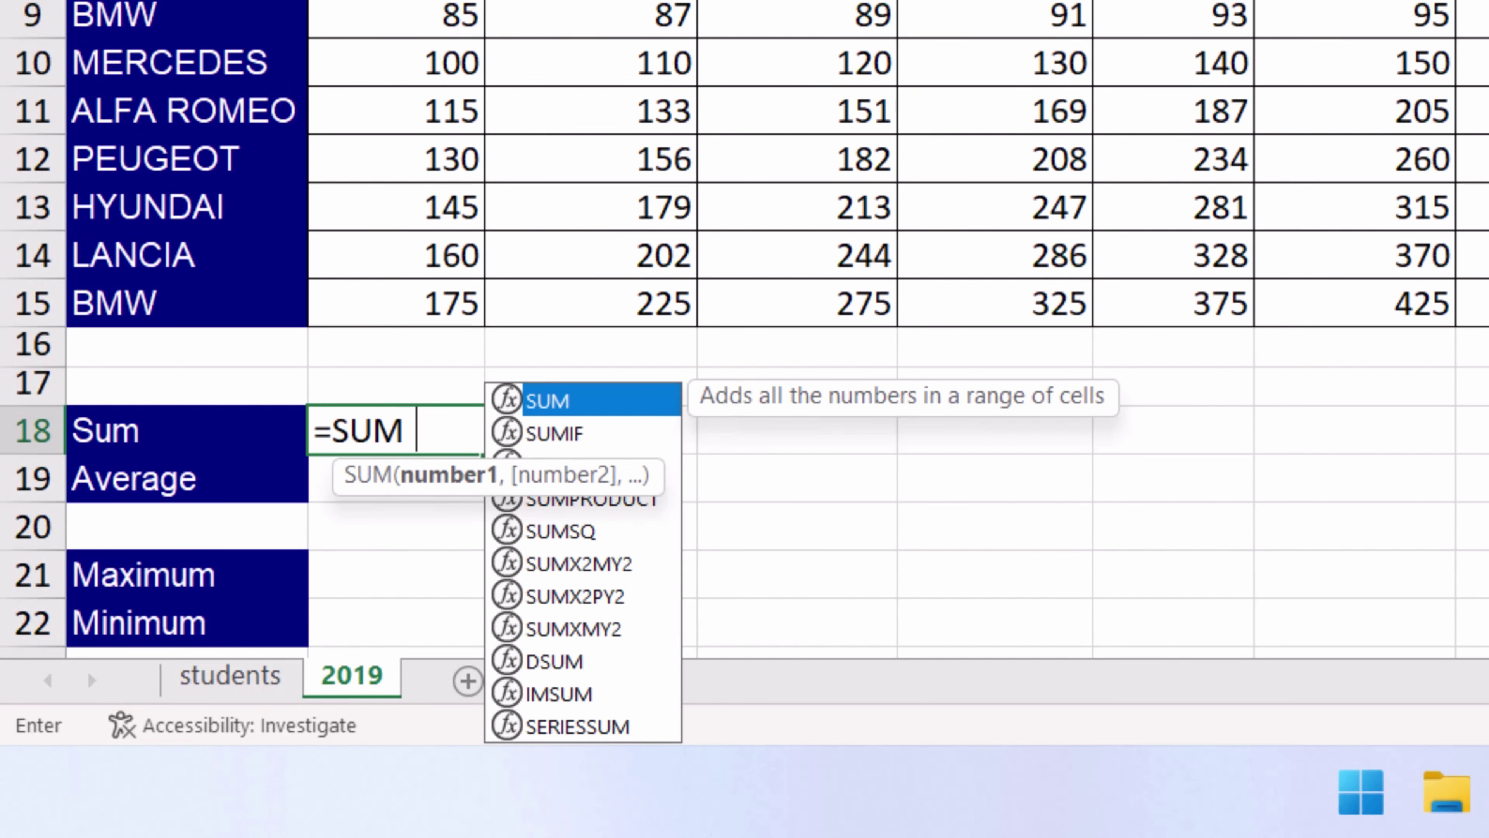
{"action": "type", "text": "("}
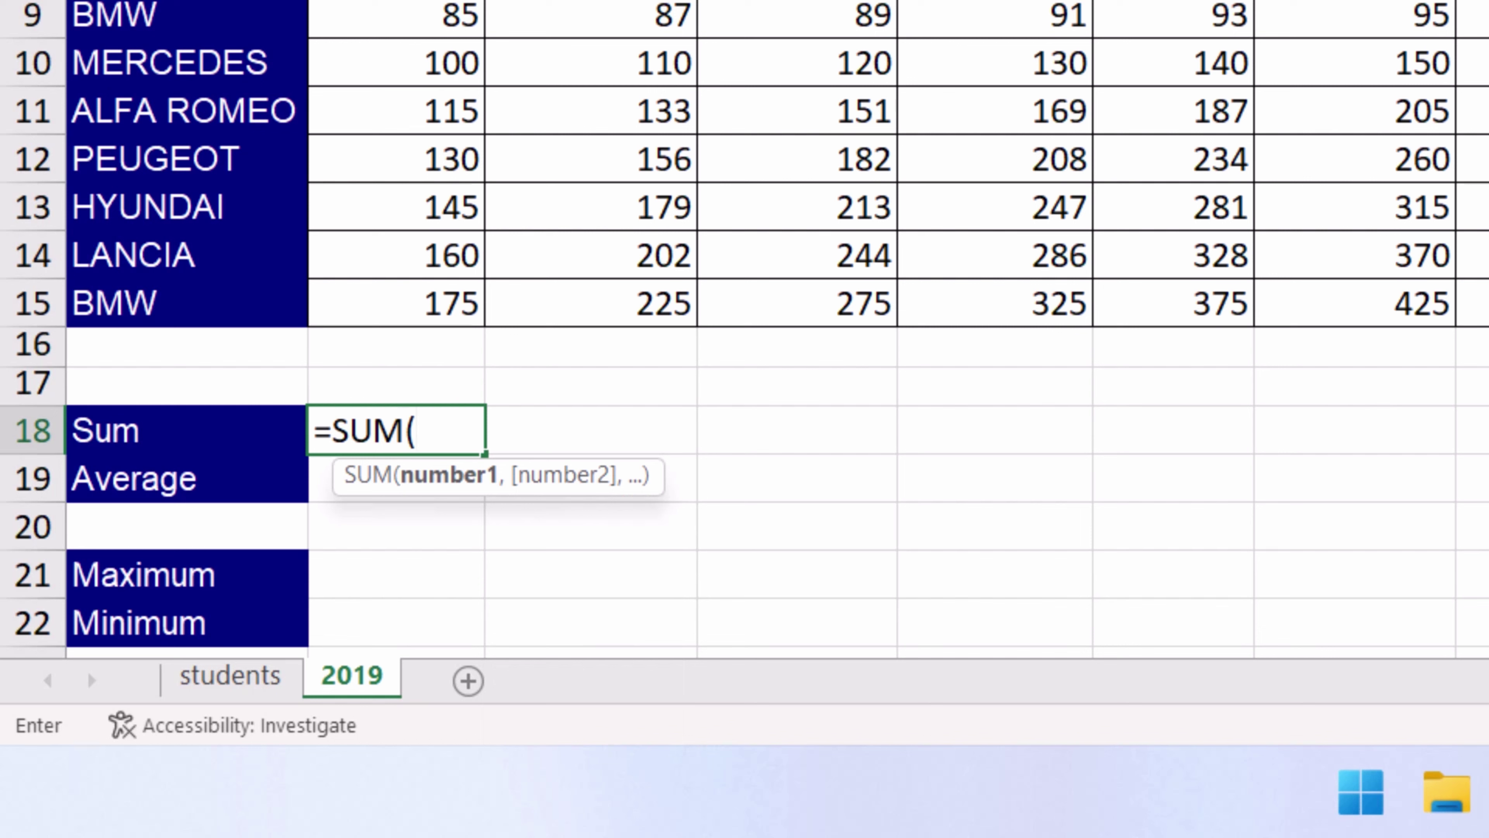
{"action": "type", "text": "B"}
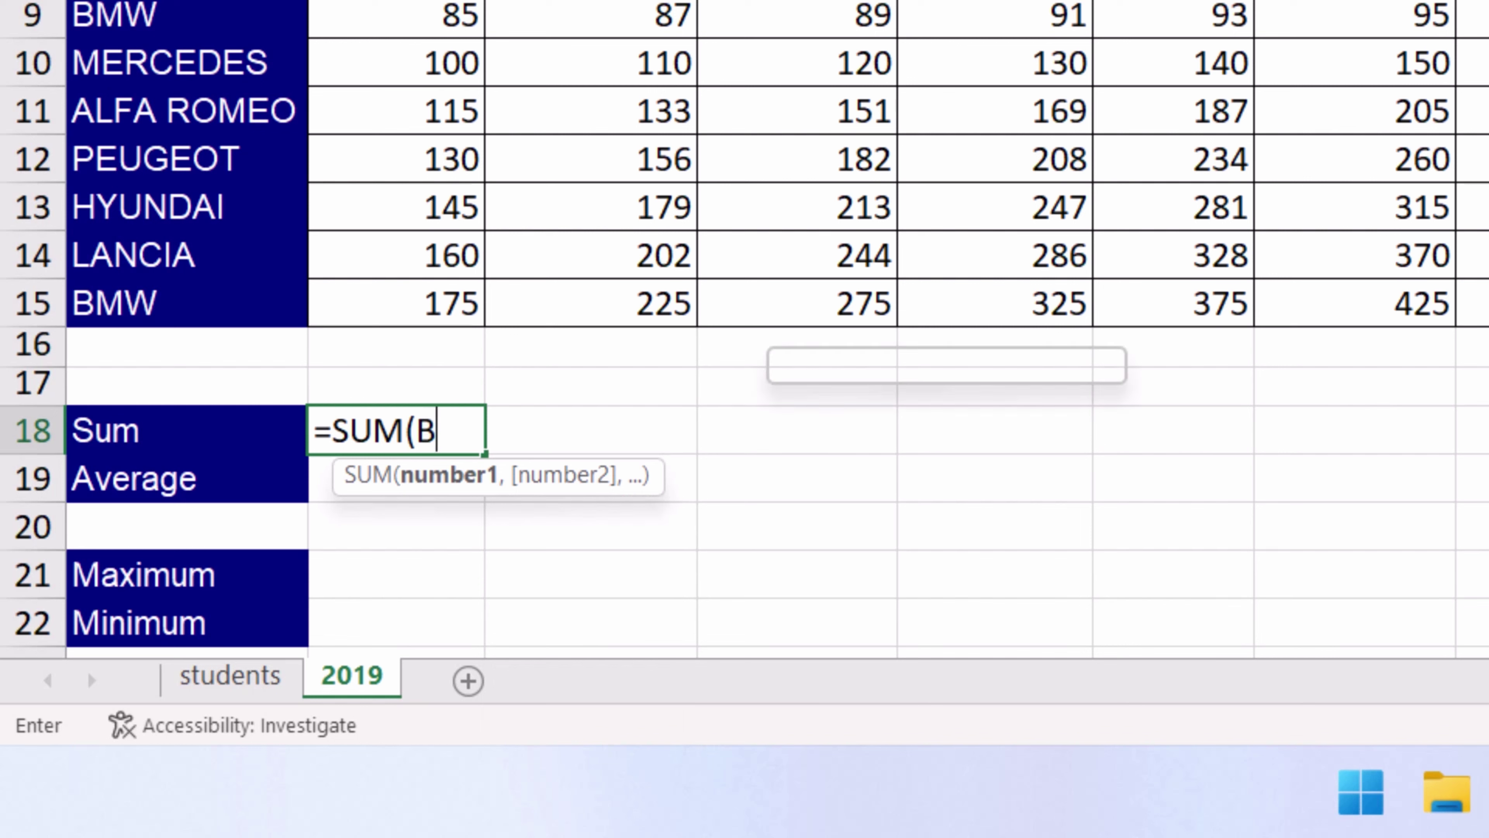
{"action": "type", "text": "4"}
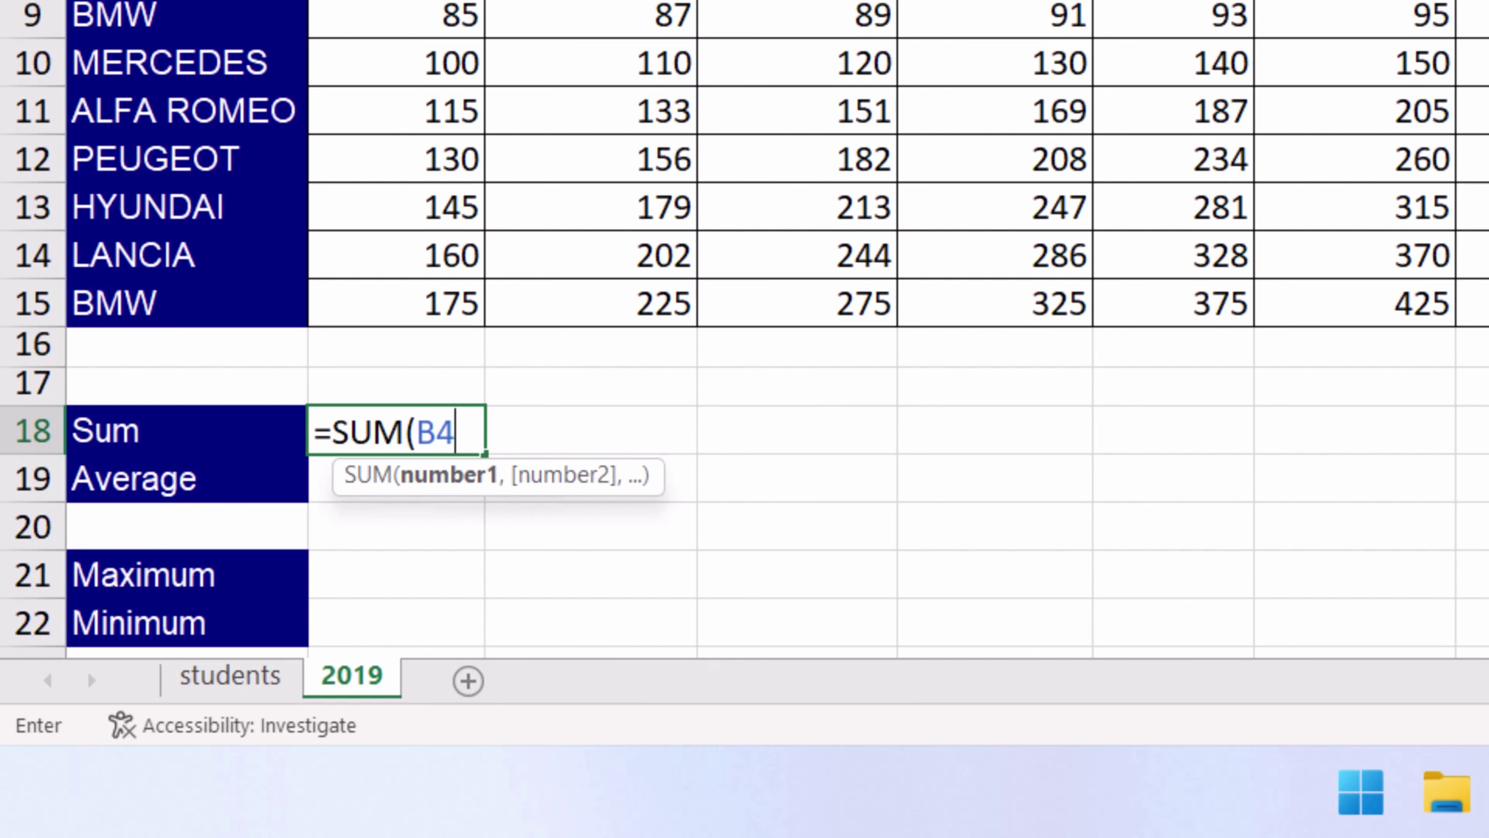
{"action": "type", "text": ":"}
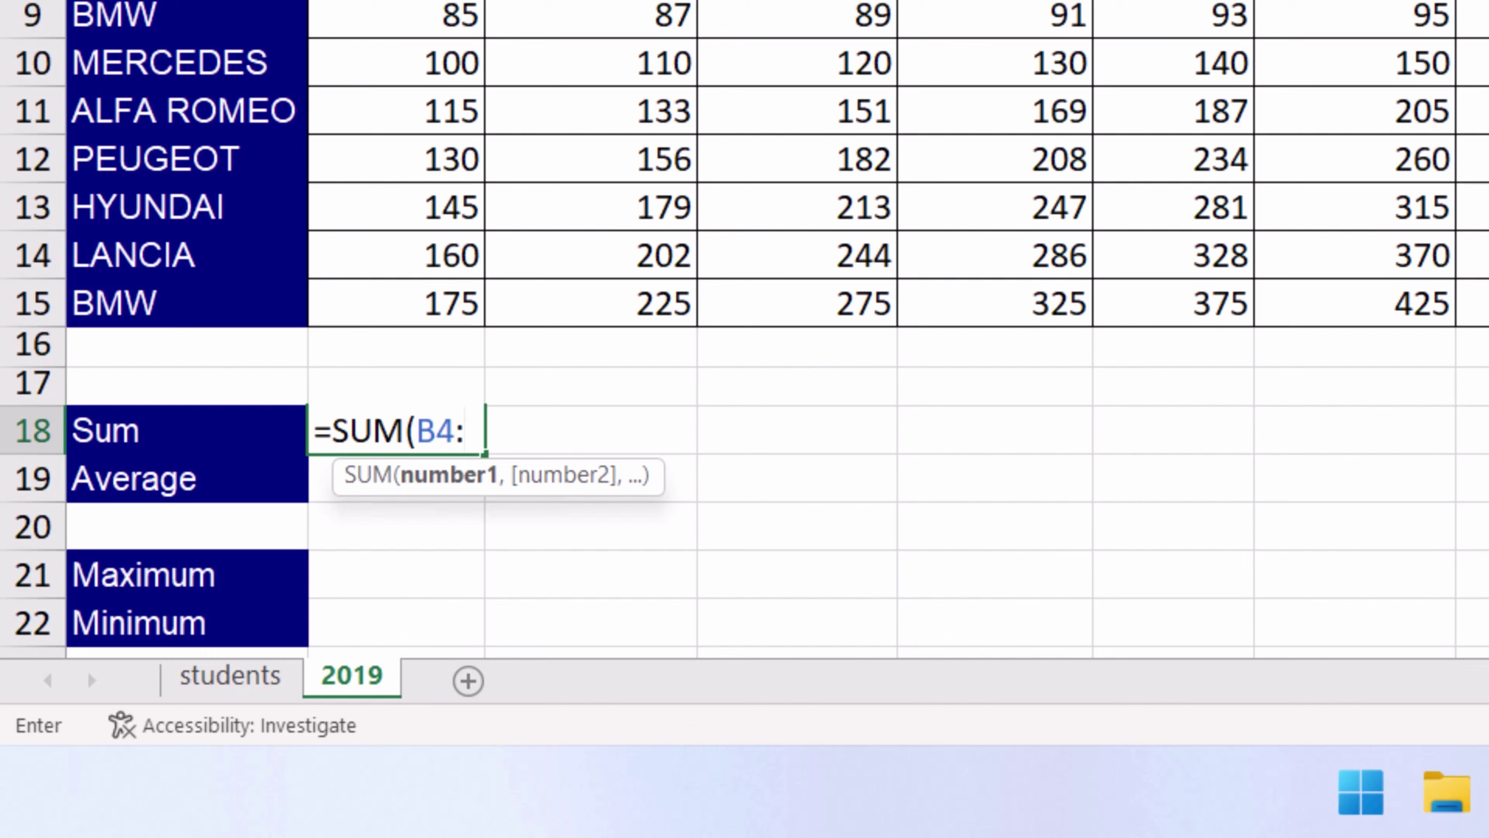
{"action": "type", "text": "B15"}
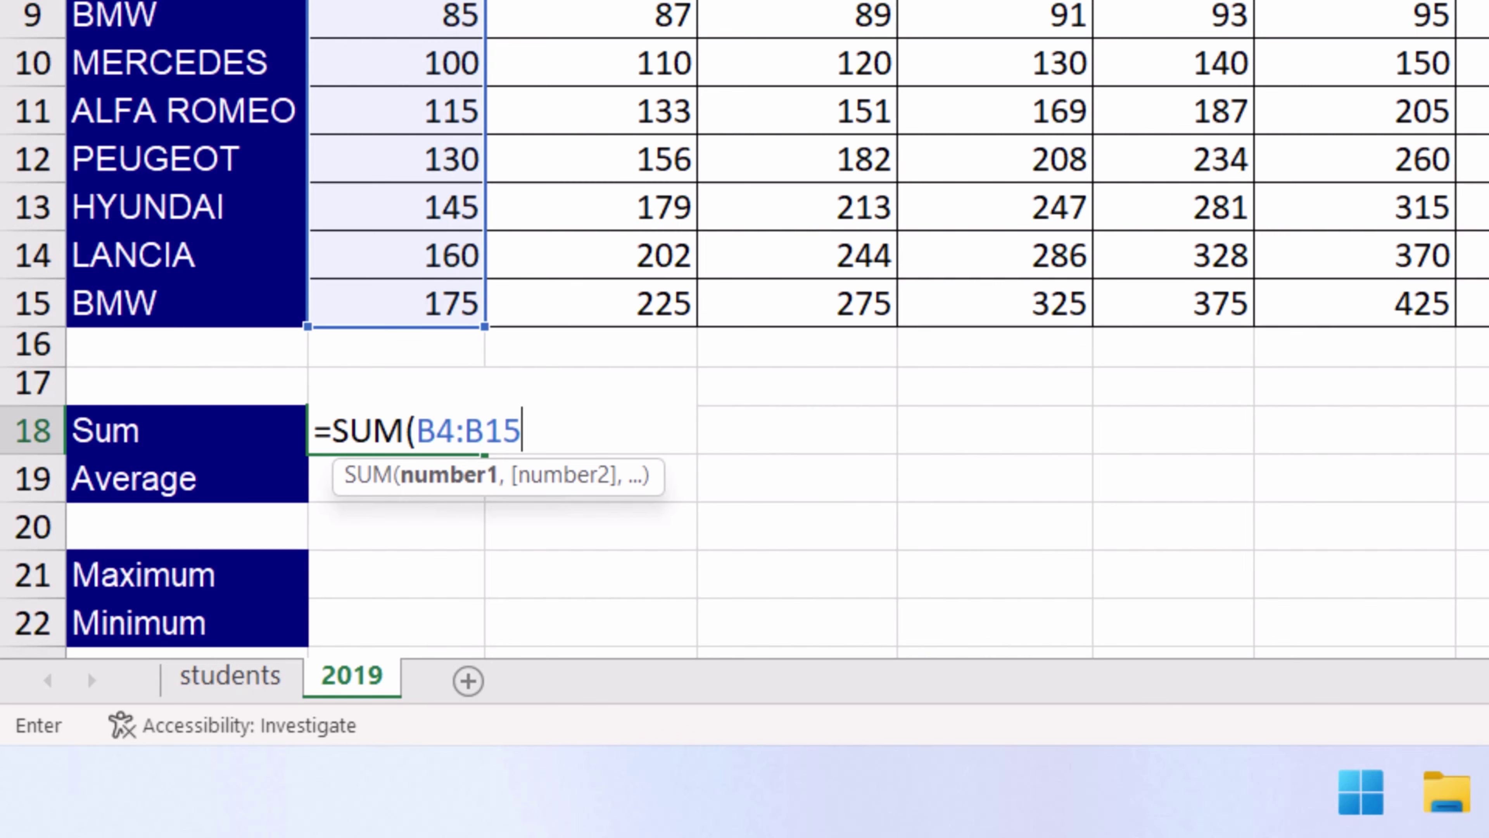
{"action": "type", "text": ")"}
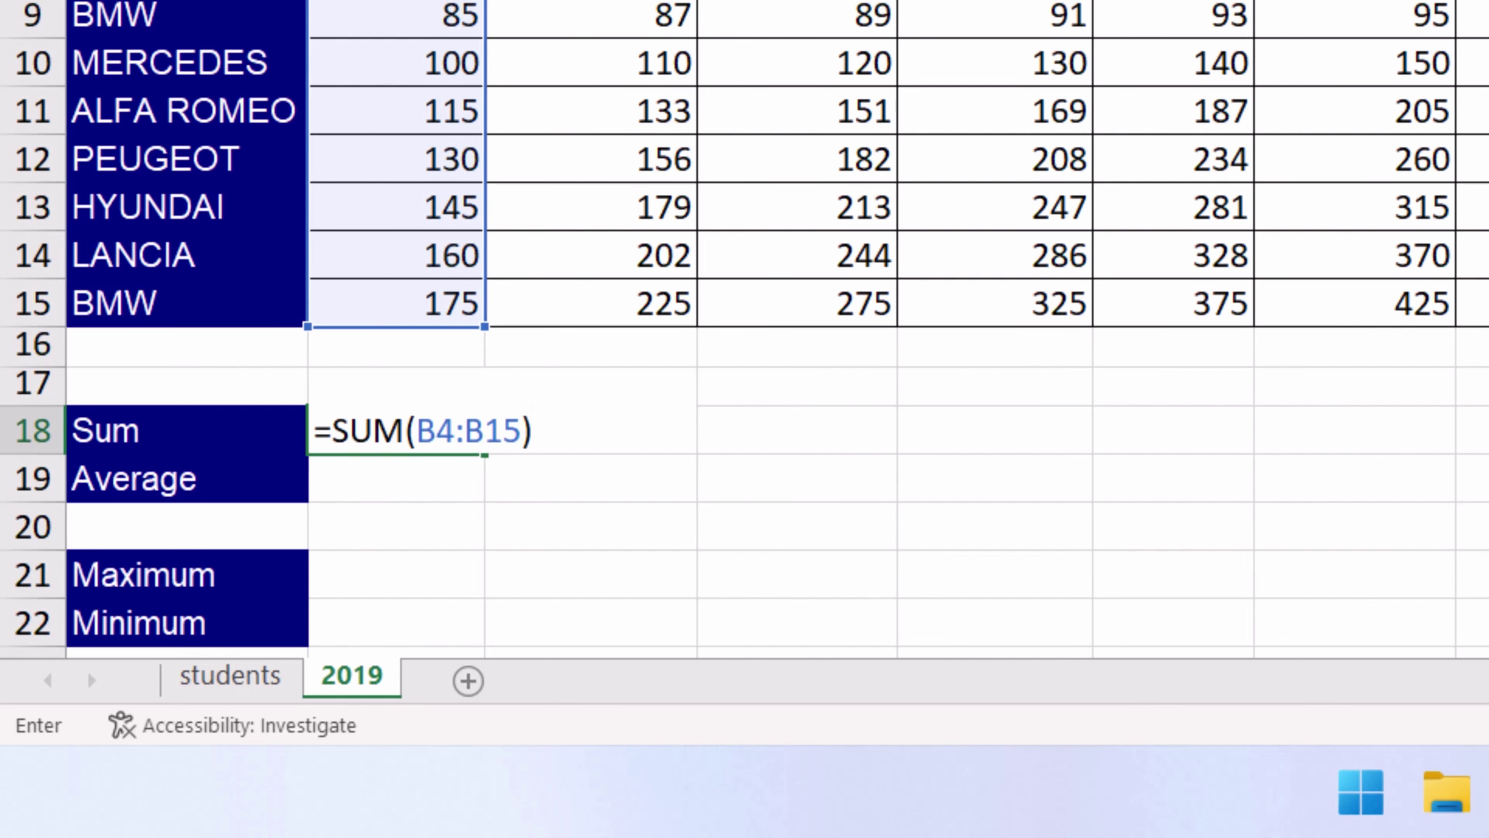
{"action": "key", "text": "Return"}
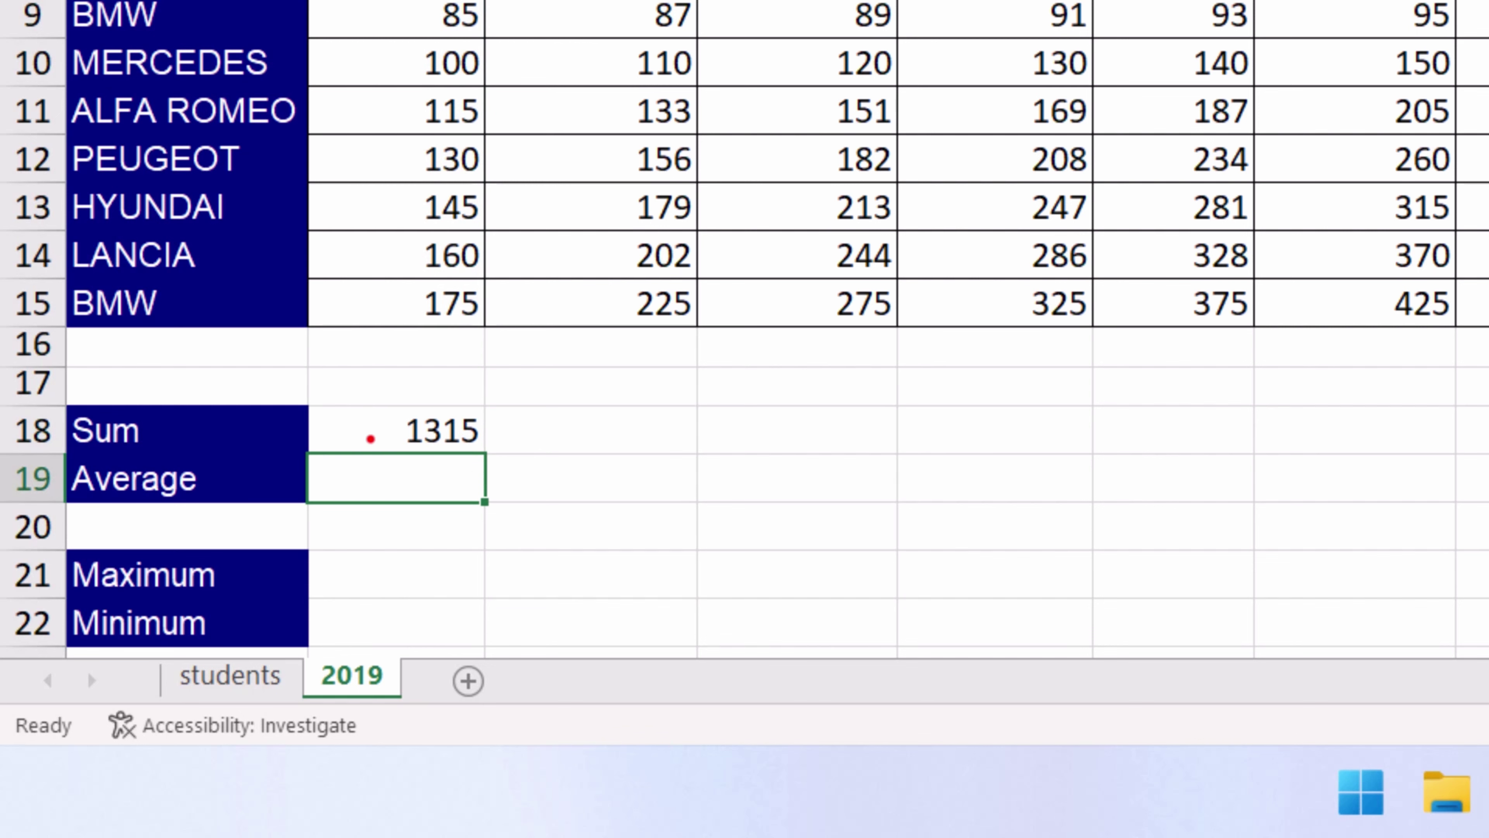
- Enter =AVERAGE(B4:B15) in B19, giving January's average of 109.5833
{"action": "left_click", "coordinate": [370, 438]}
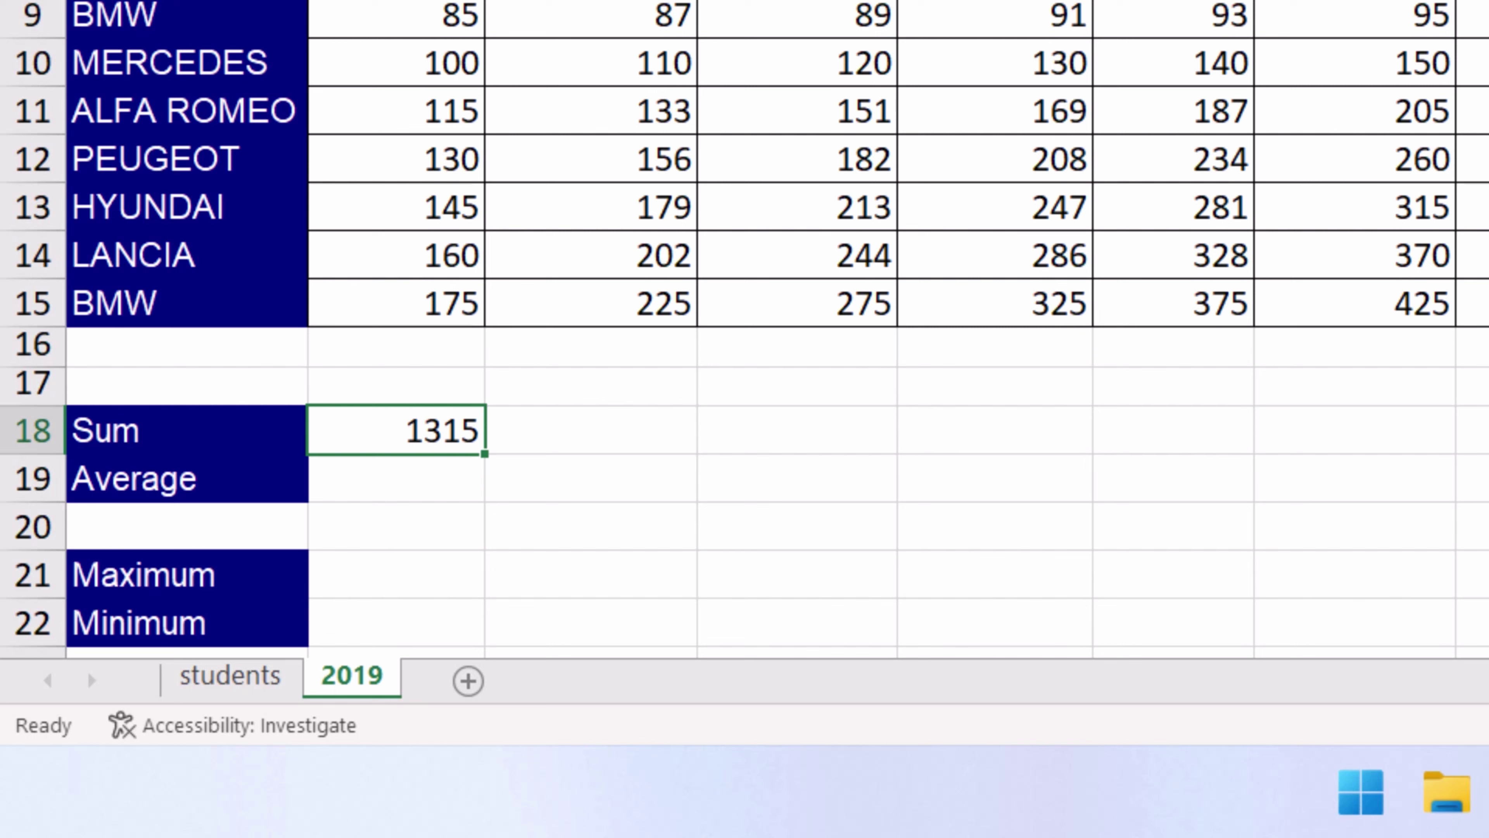
{"action": "left_click", "coordinate": [376, 488]}
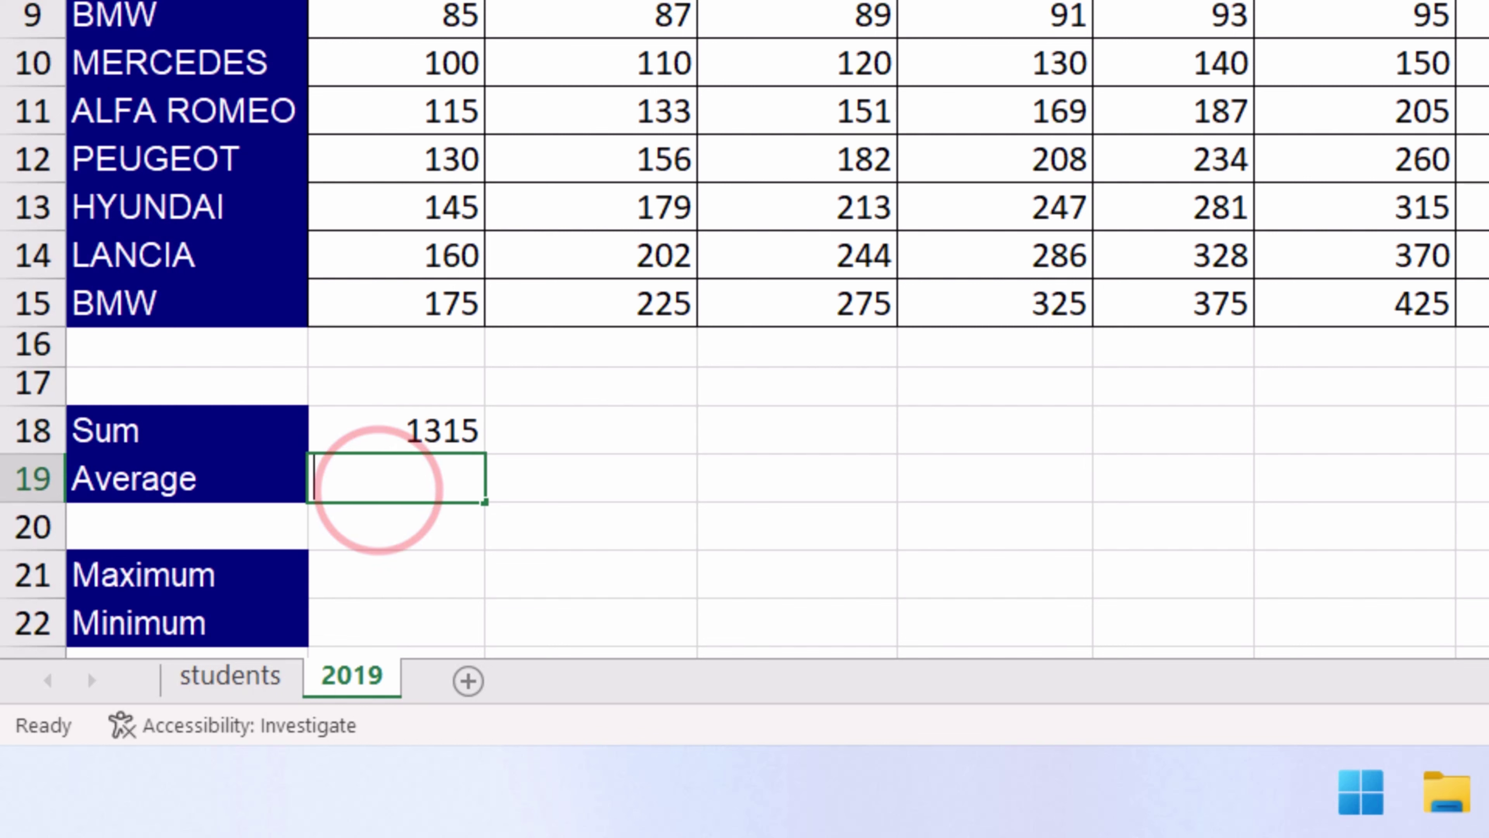
{"action": "type", "text": "=AVERAGE"}
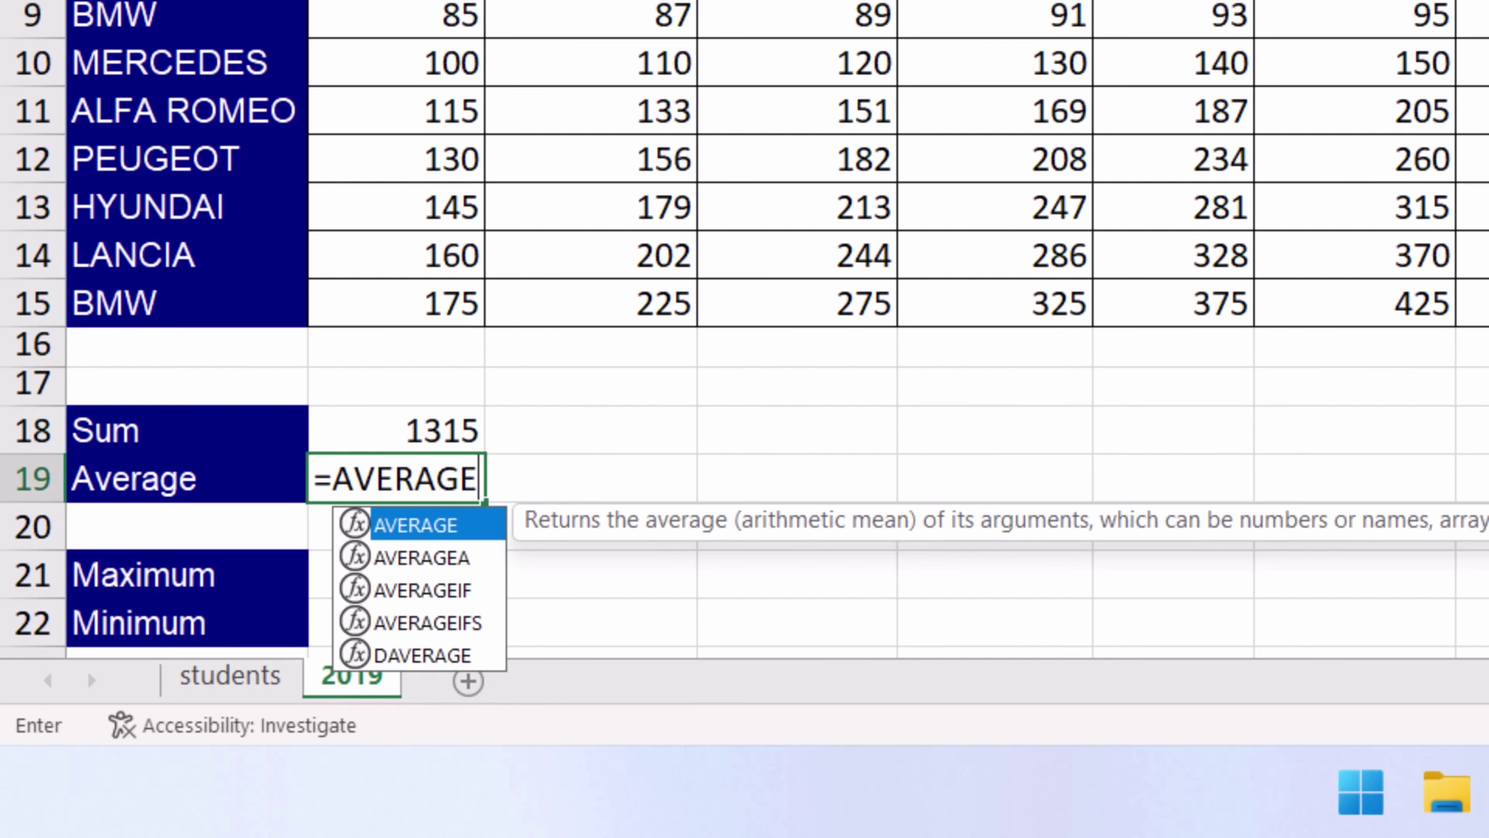
{"action": "type", "text": "("}
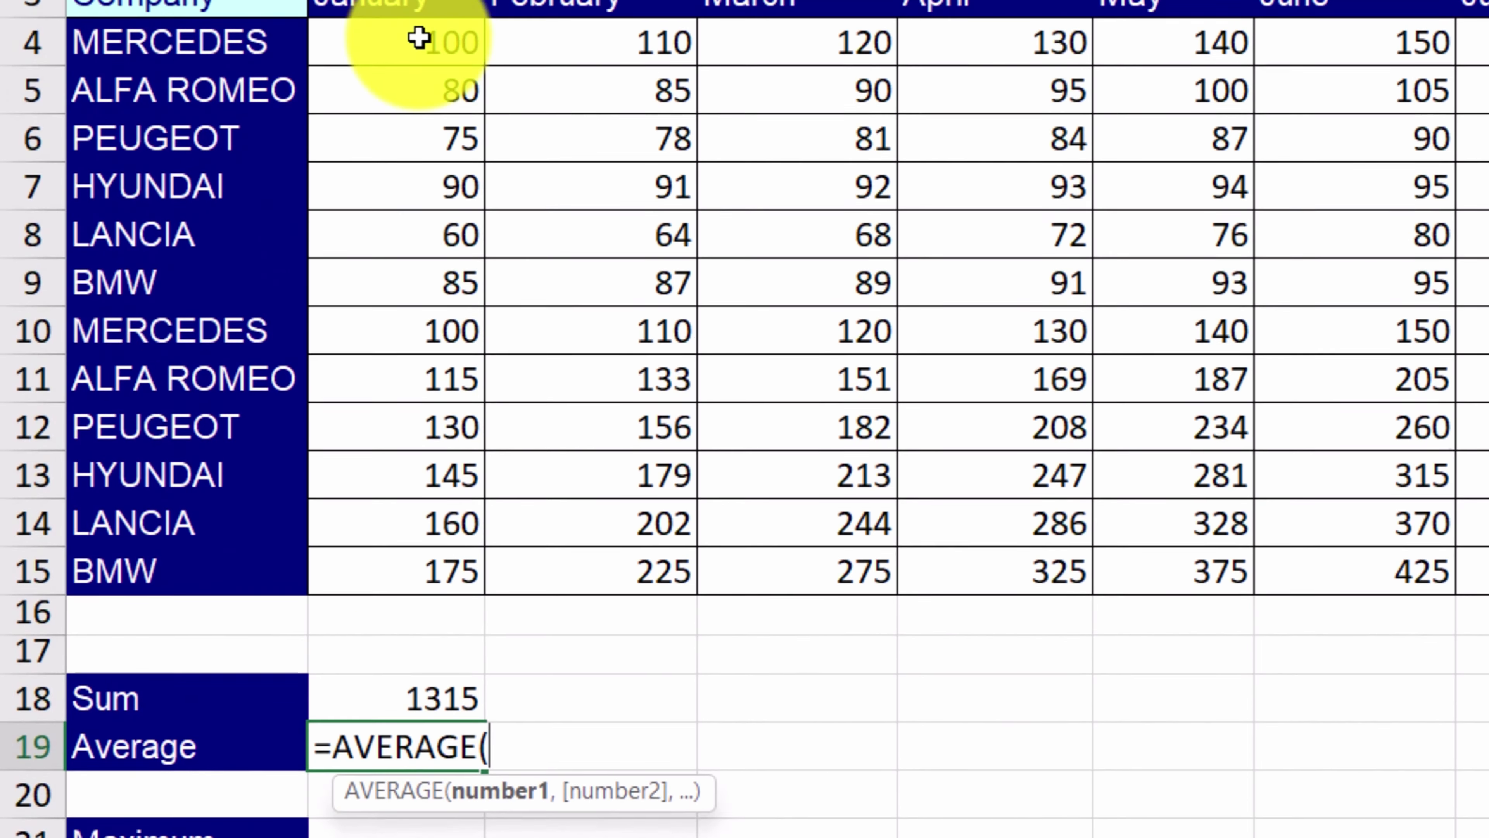
{"action": "left_click_drag", "start_coordinate": [413, 47], "coordinate": [384, 587]}
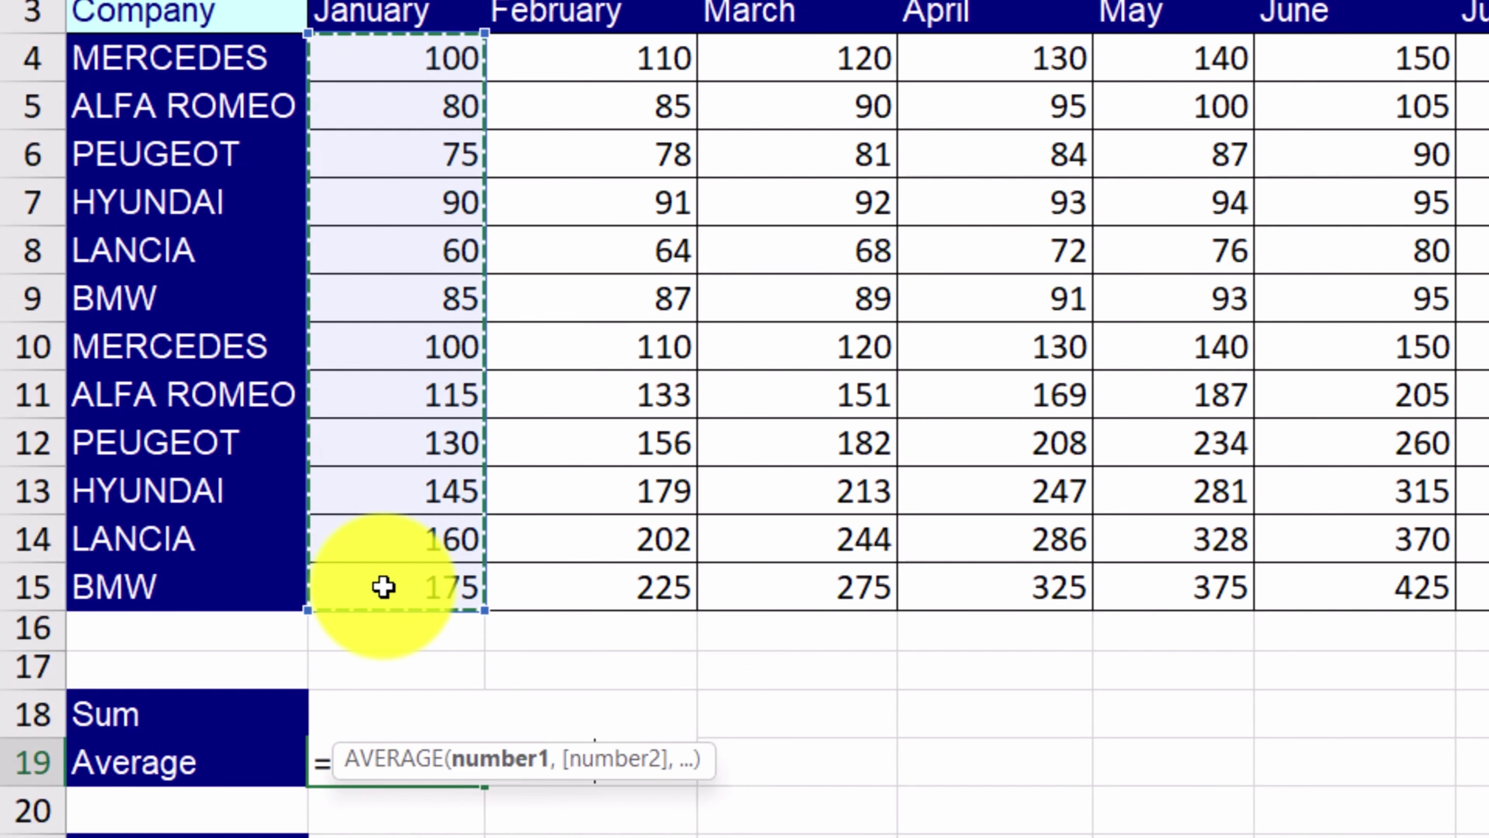
{"action": "type", "text": ")"}
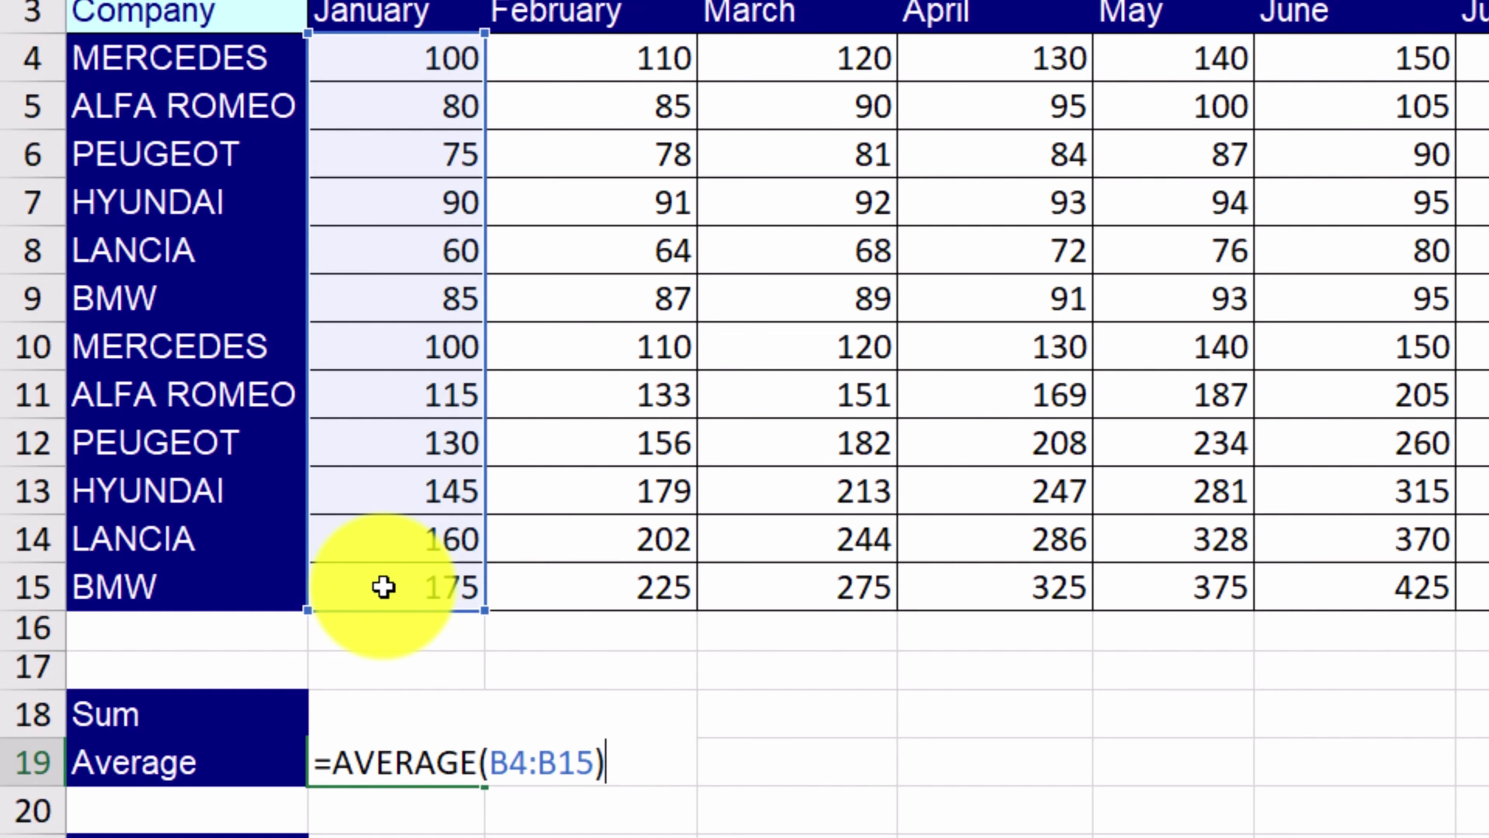
{"action": "key", "text": "Return"}
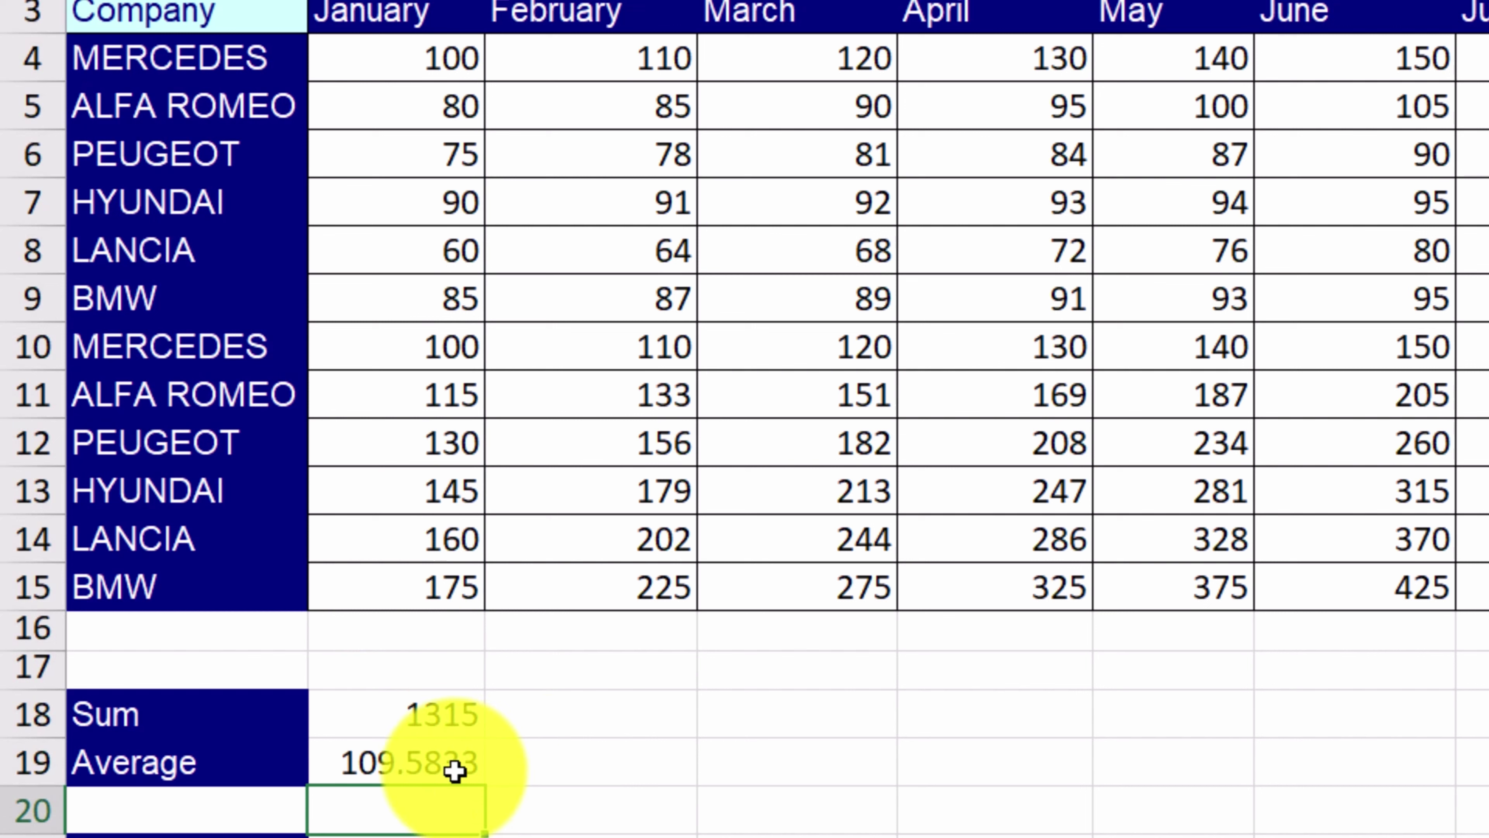
{"action": "left_click", "coordinate": [371, 767]}
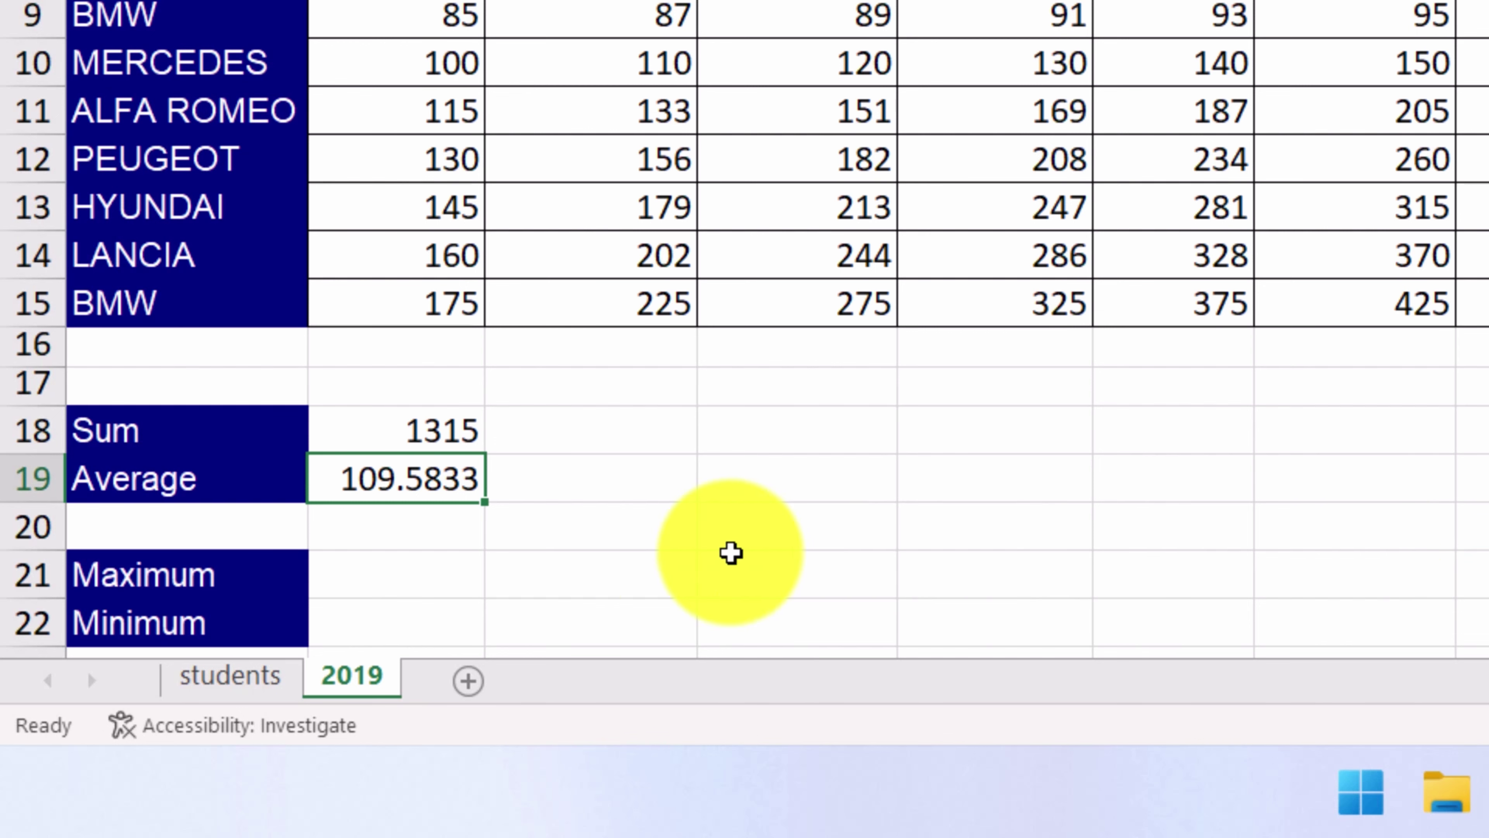
- Enter =MAX(B4:B15) in B21, showing January's maximum of 175
{"action": "left_click", "coordinate": [394, 578]}
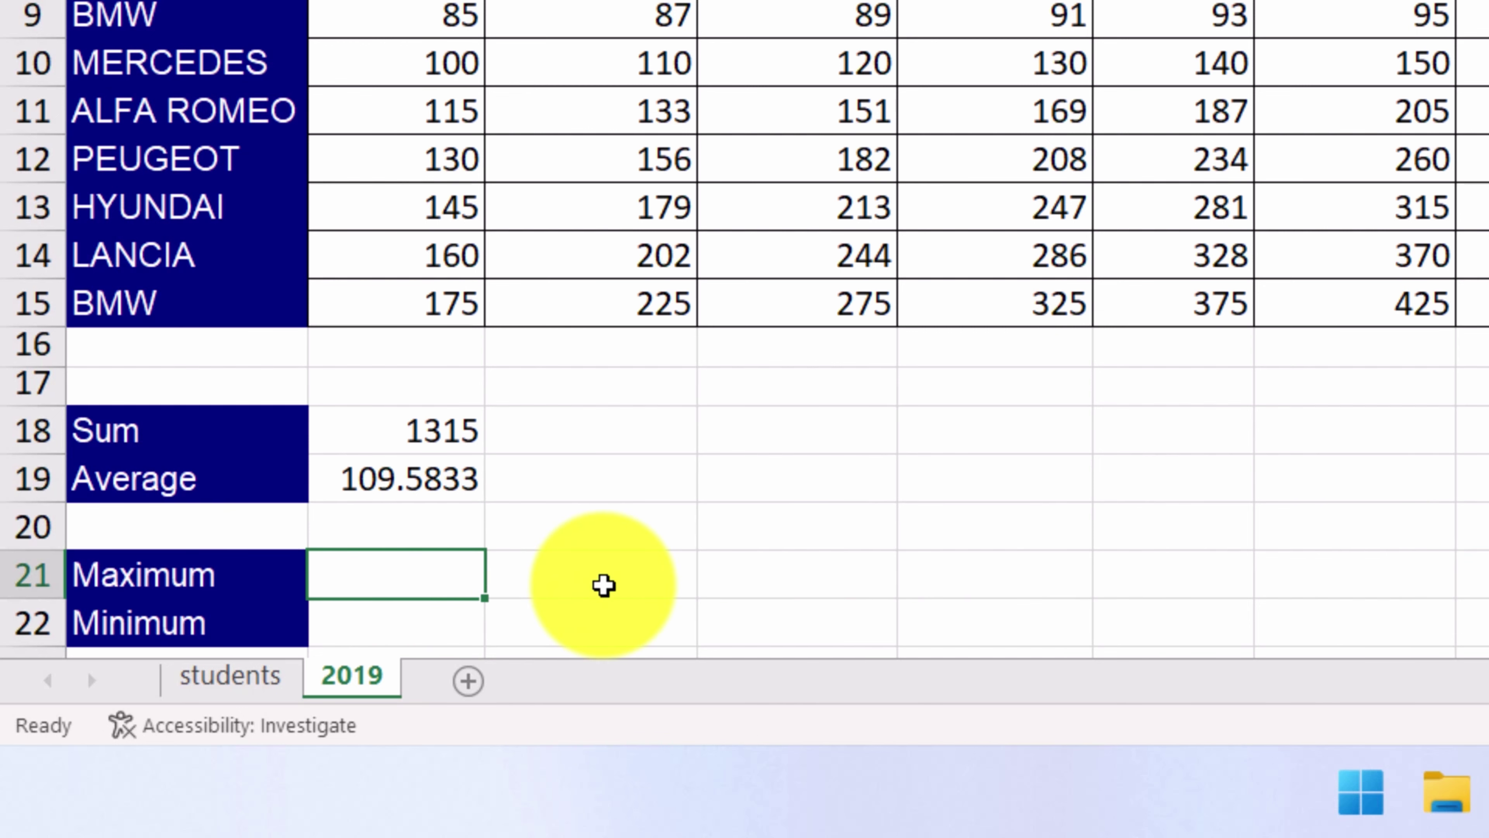
{"action": "type", "text": "=MAX"}
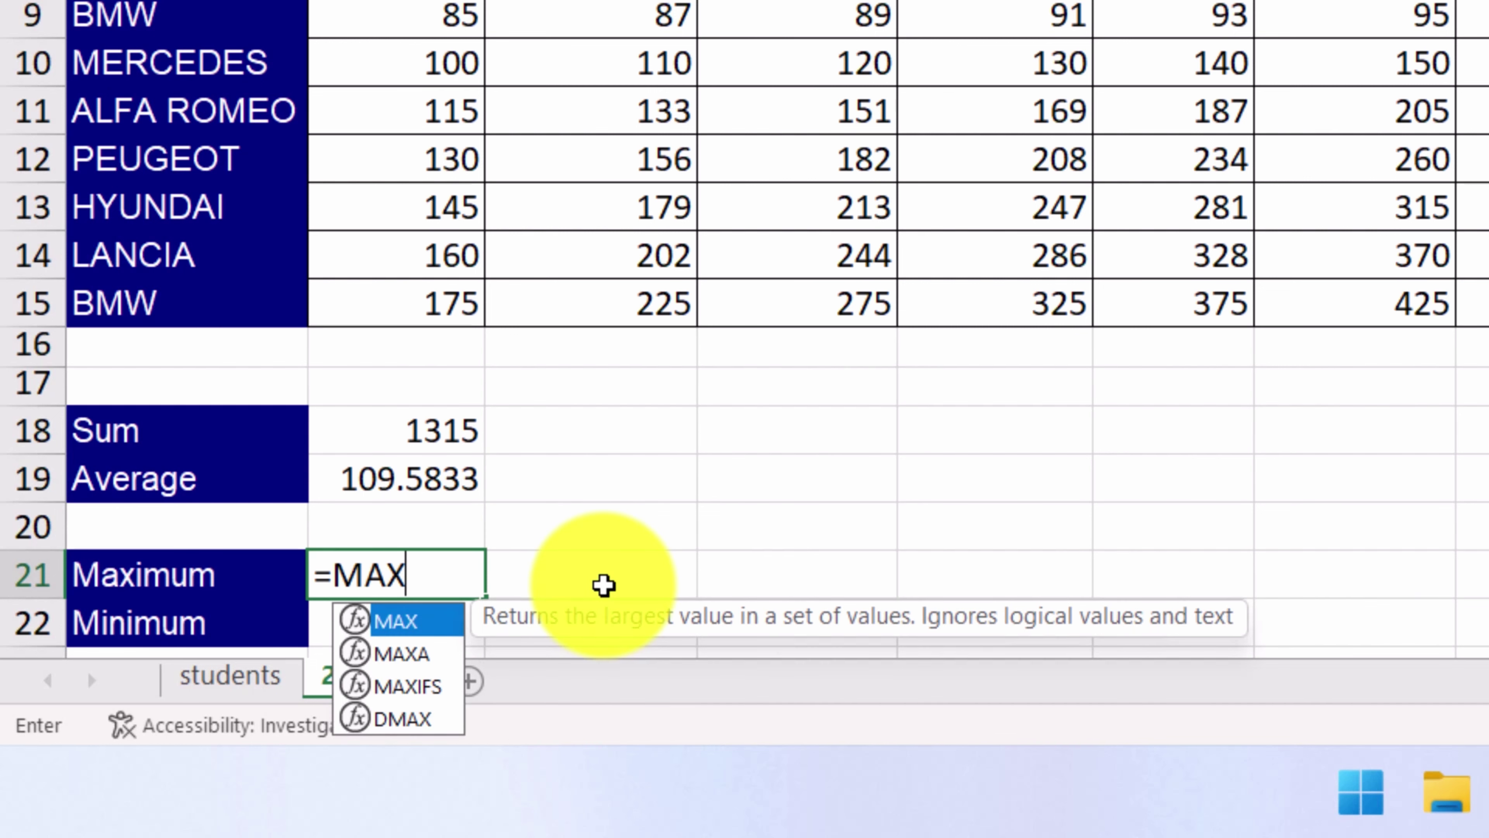
{"action": "type", "text": "("}
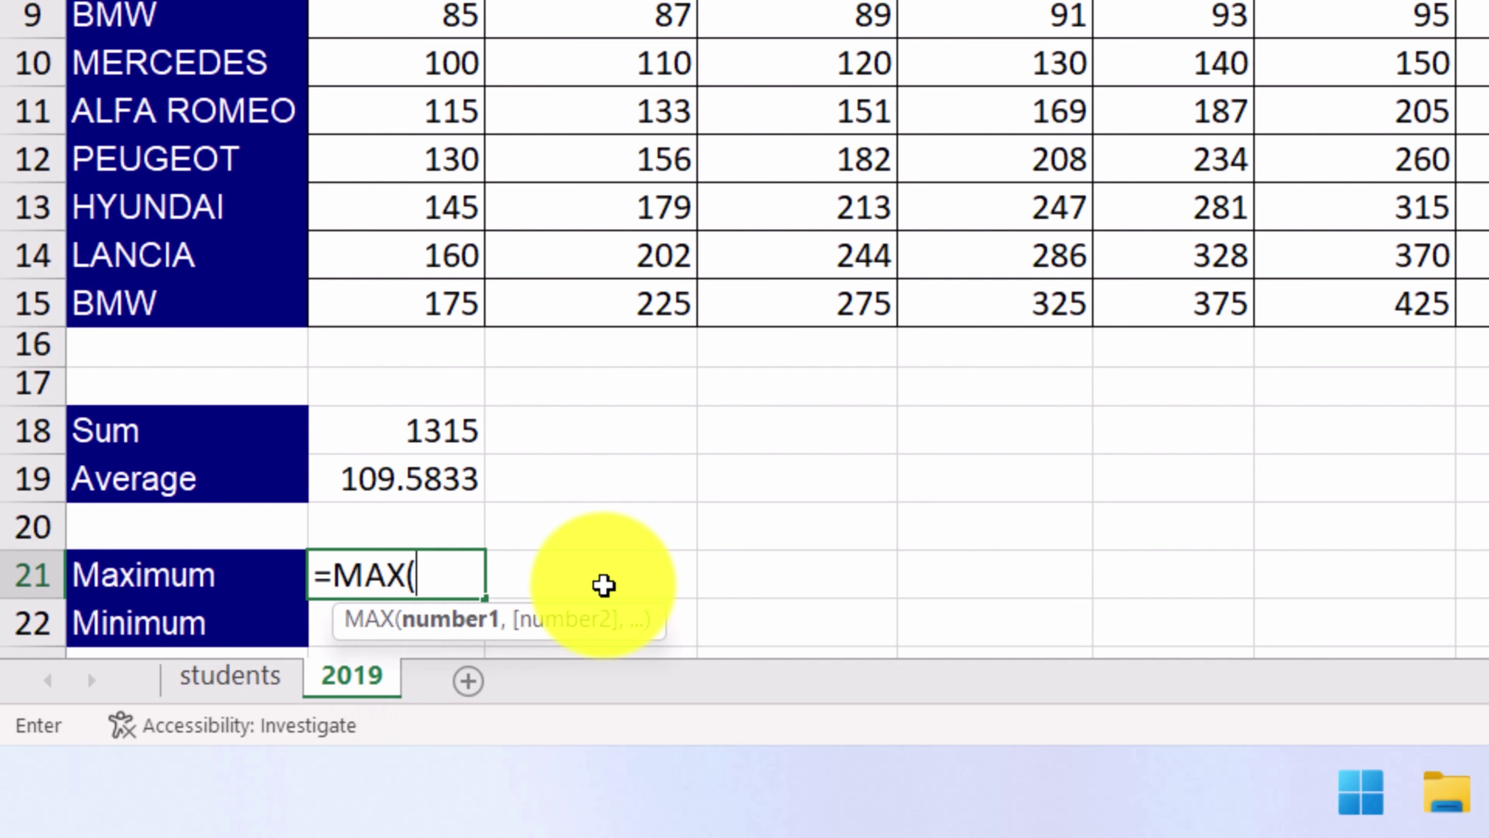
{"action": "type", "text": "B4"}
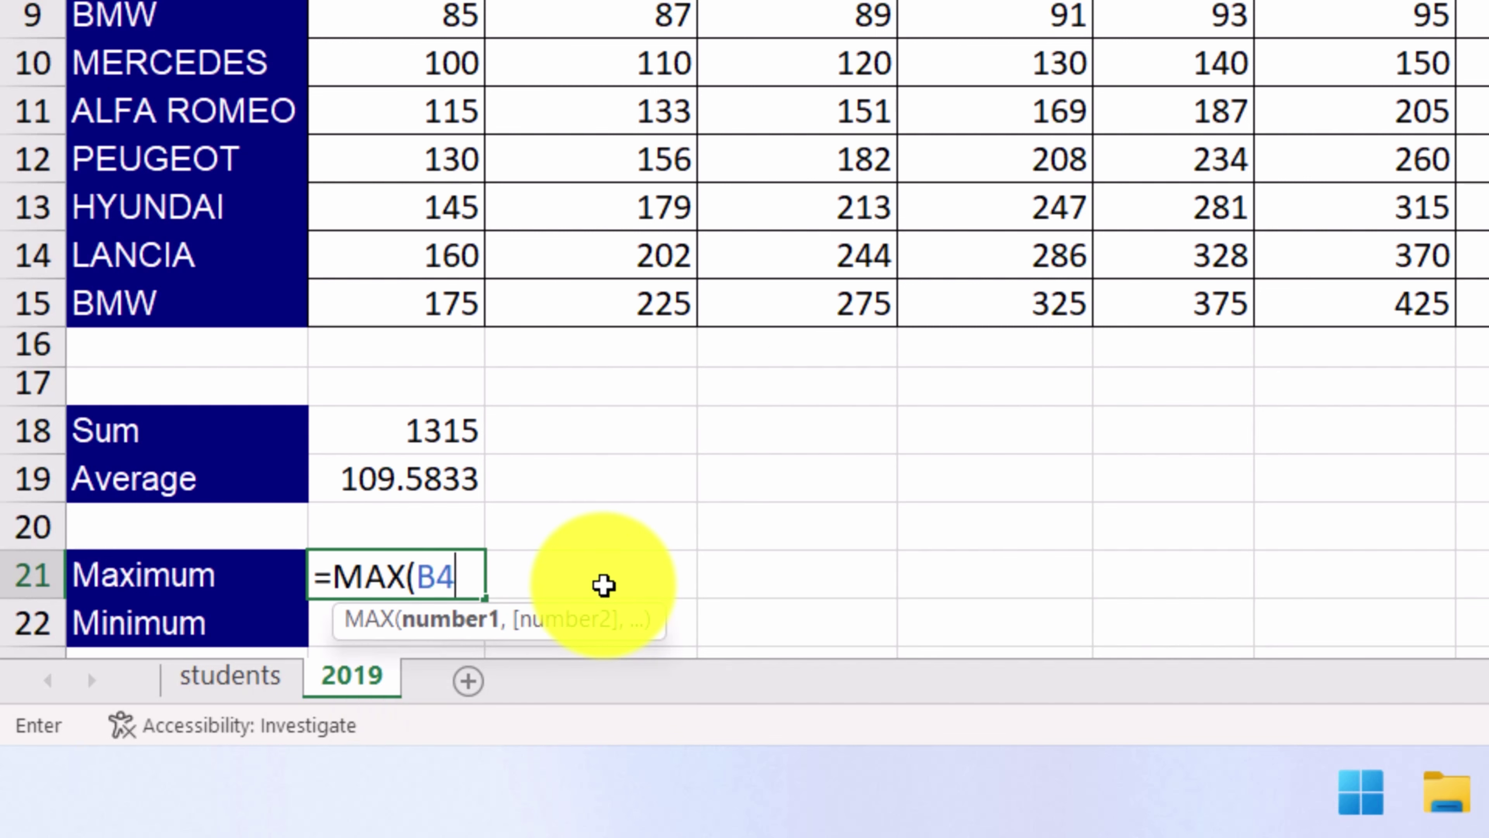
{"action": "type", "text": ":B15"}
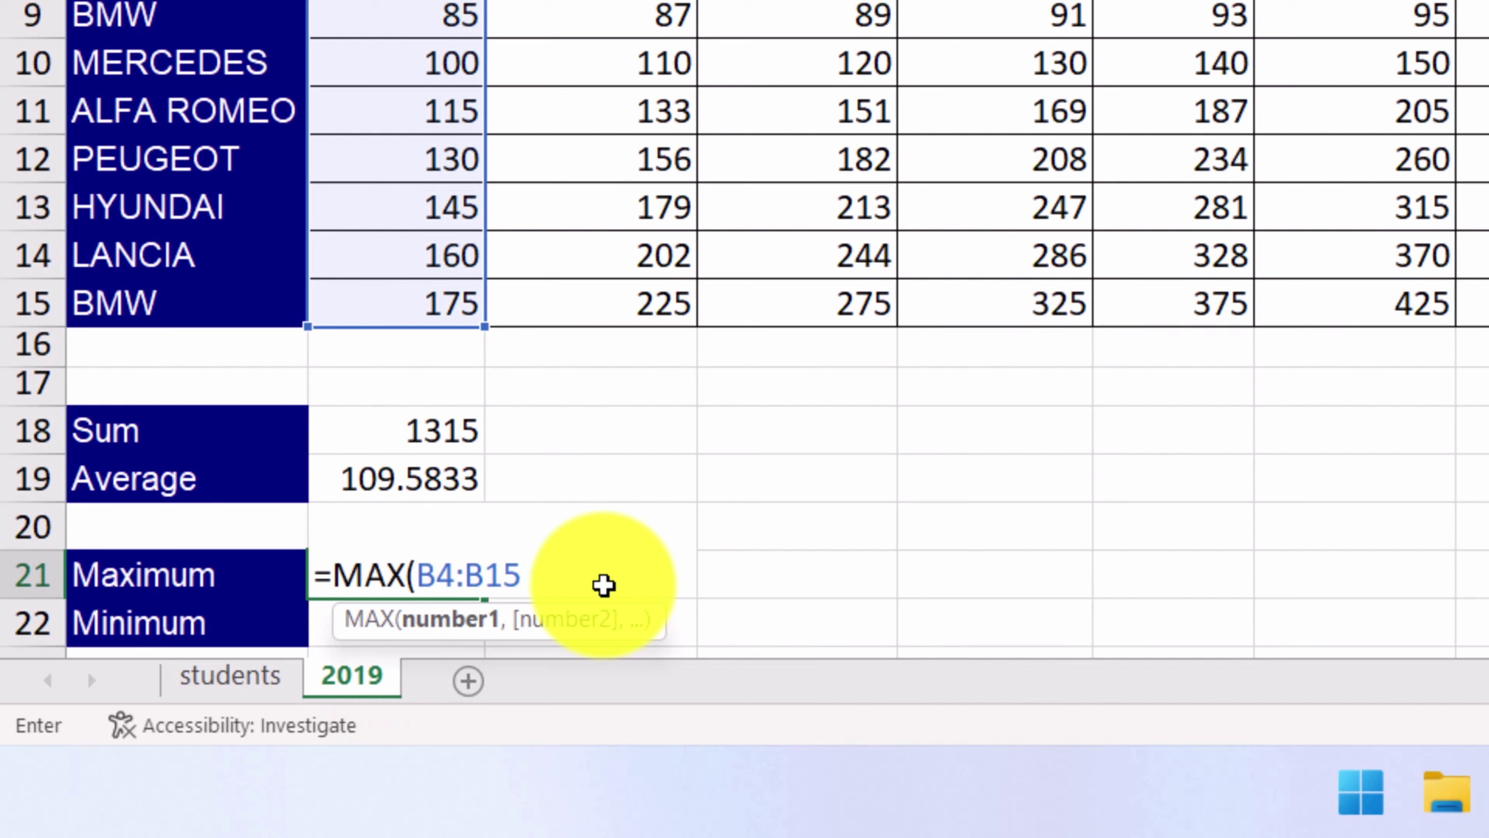
{"action": "type", "text": ")"}
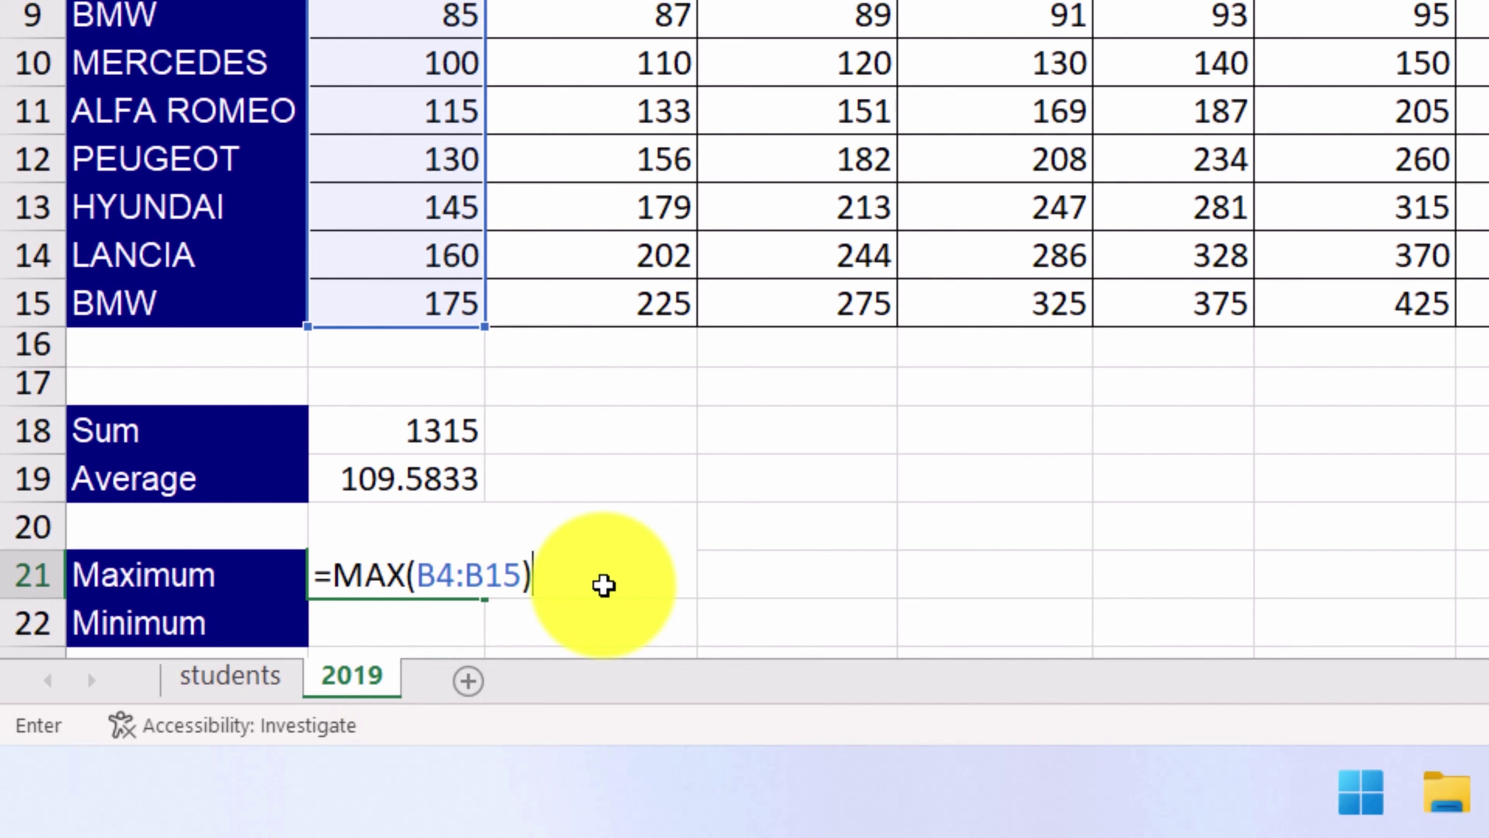
{"action": "key", "text": "Return"}
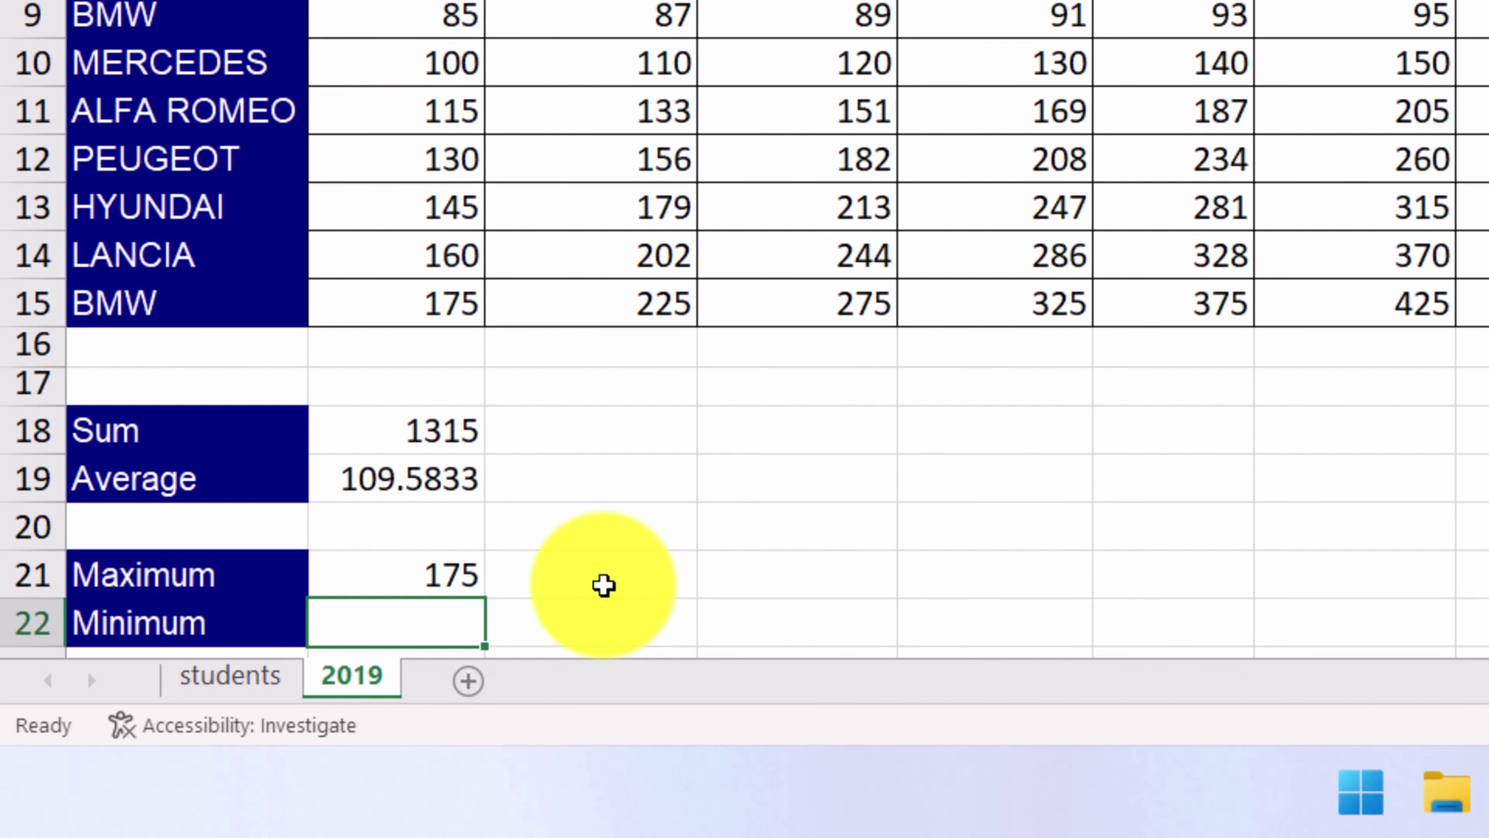
{"action": "left_click", "coordinate": [448, 579]}
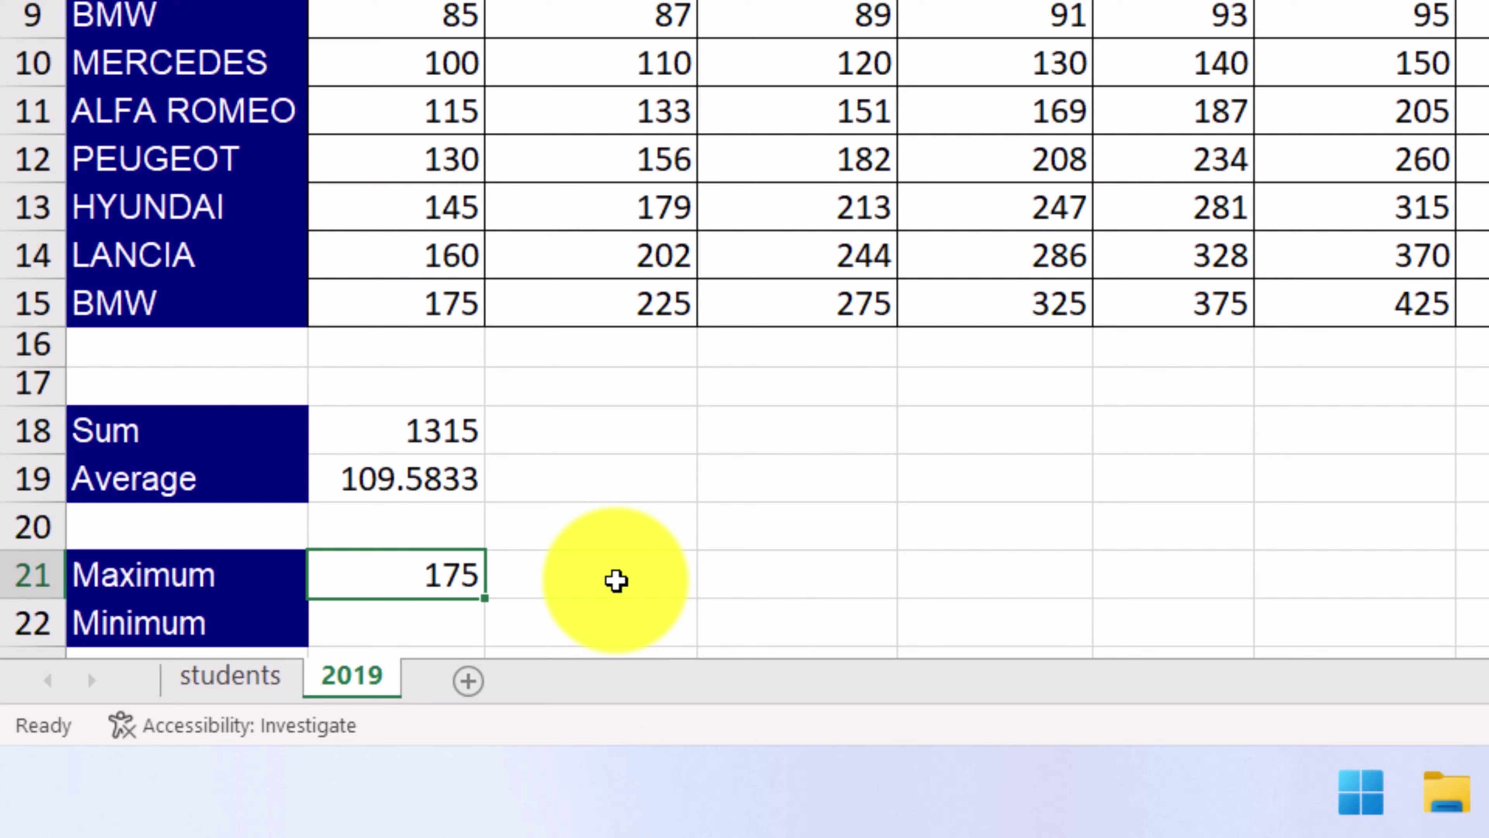
- Enter =MIN(B4:B15) in B22, showing January's minimum of 60
{"action": "left_click", "coordinate": [417, 630]}
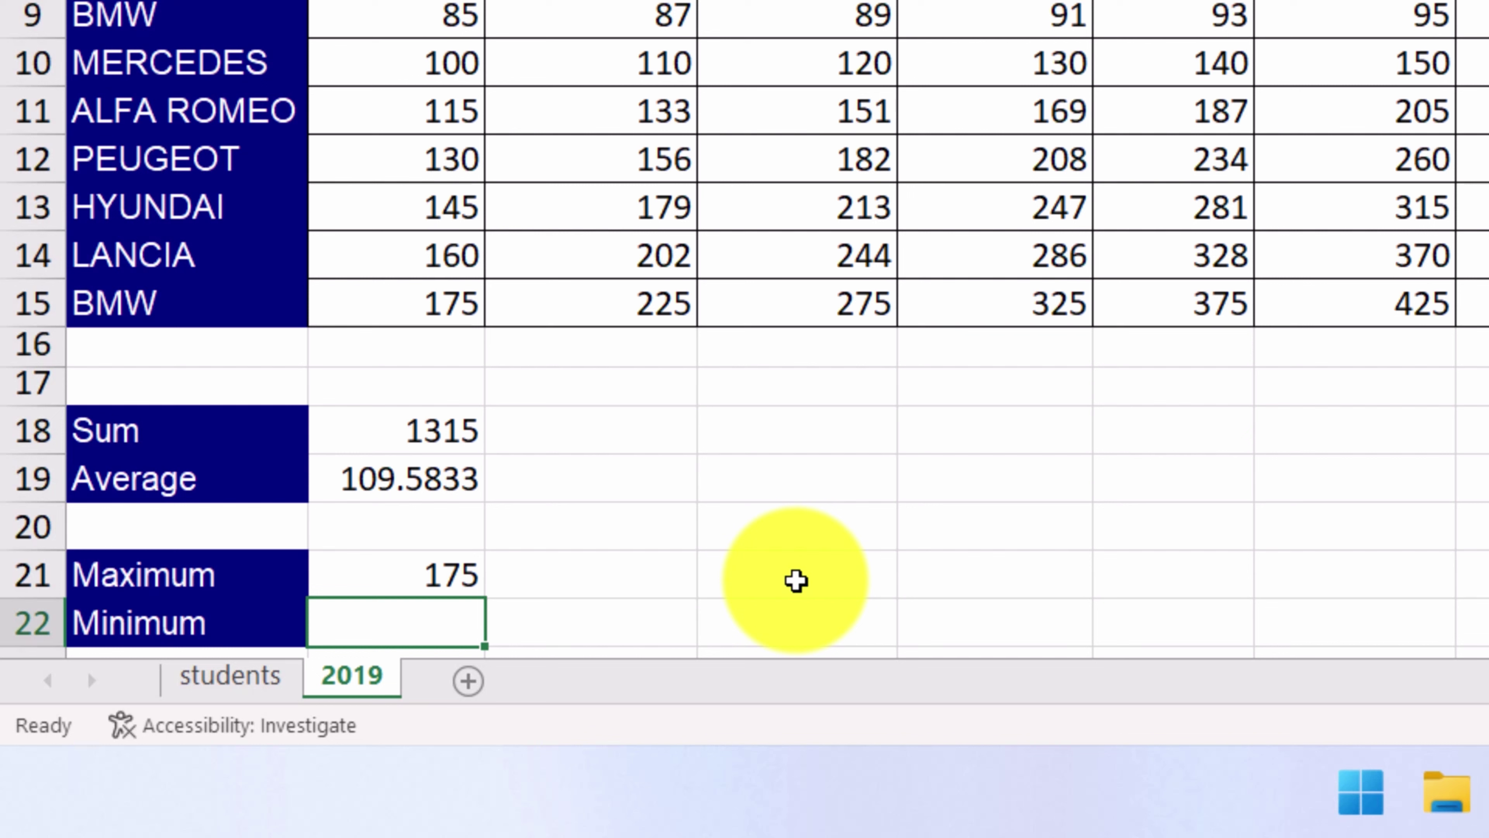
{"action": "type", "text": "=MIN"}
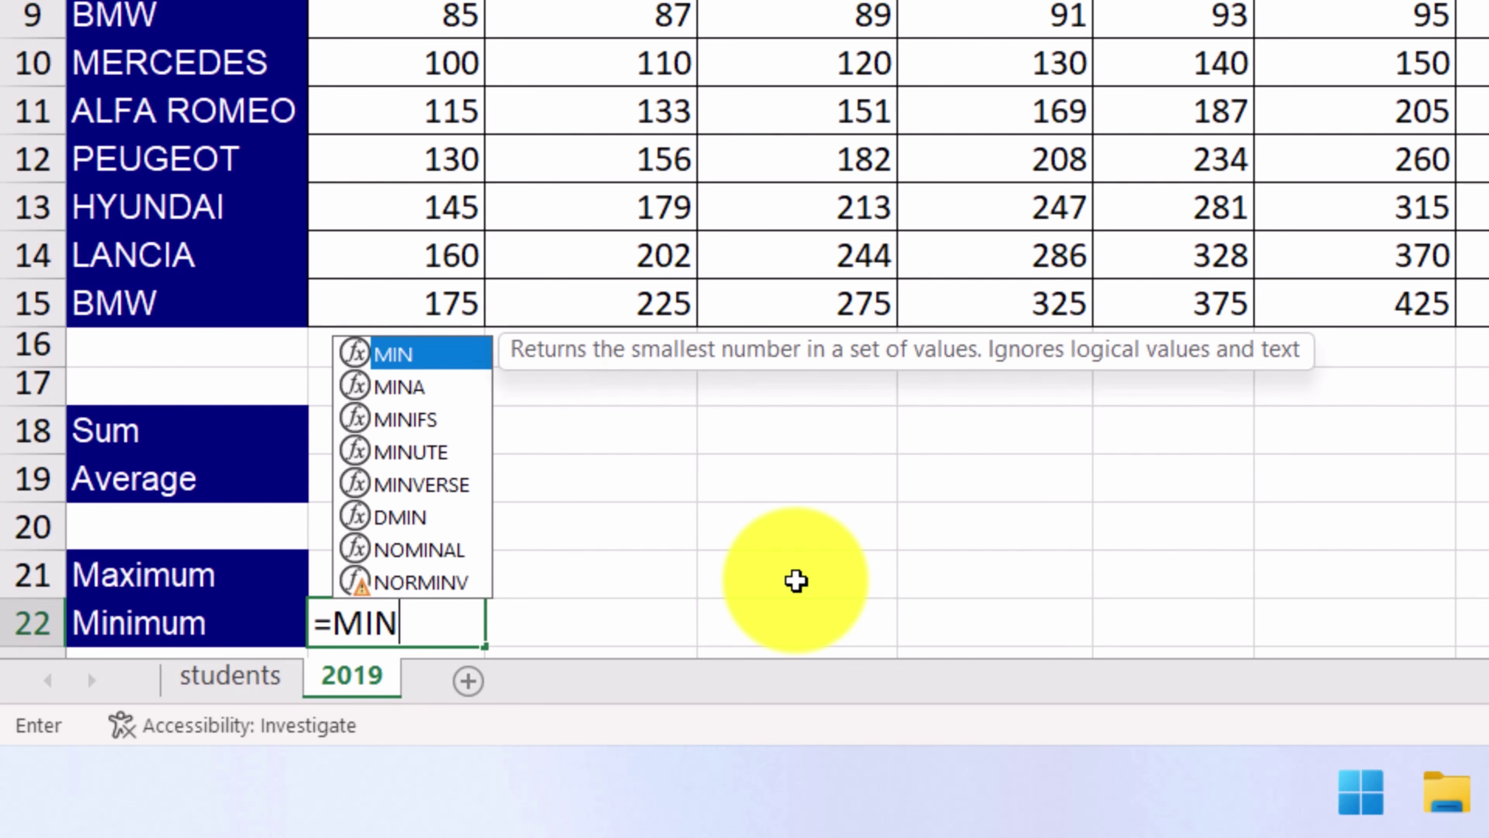
{"action": "type", "text": "("}
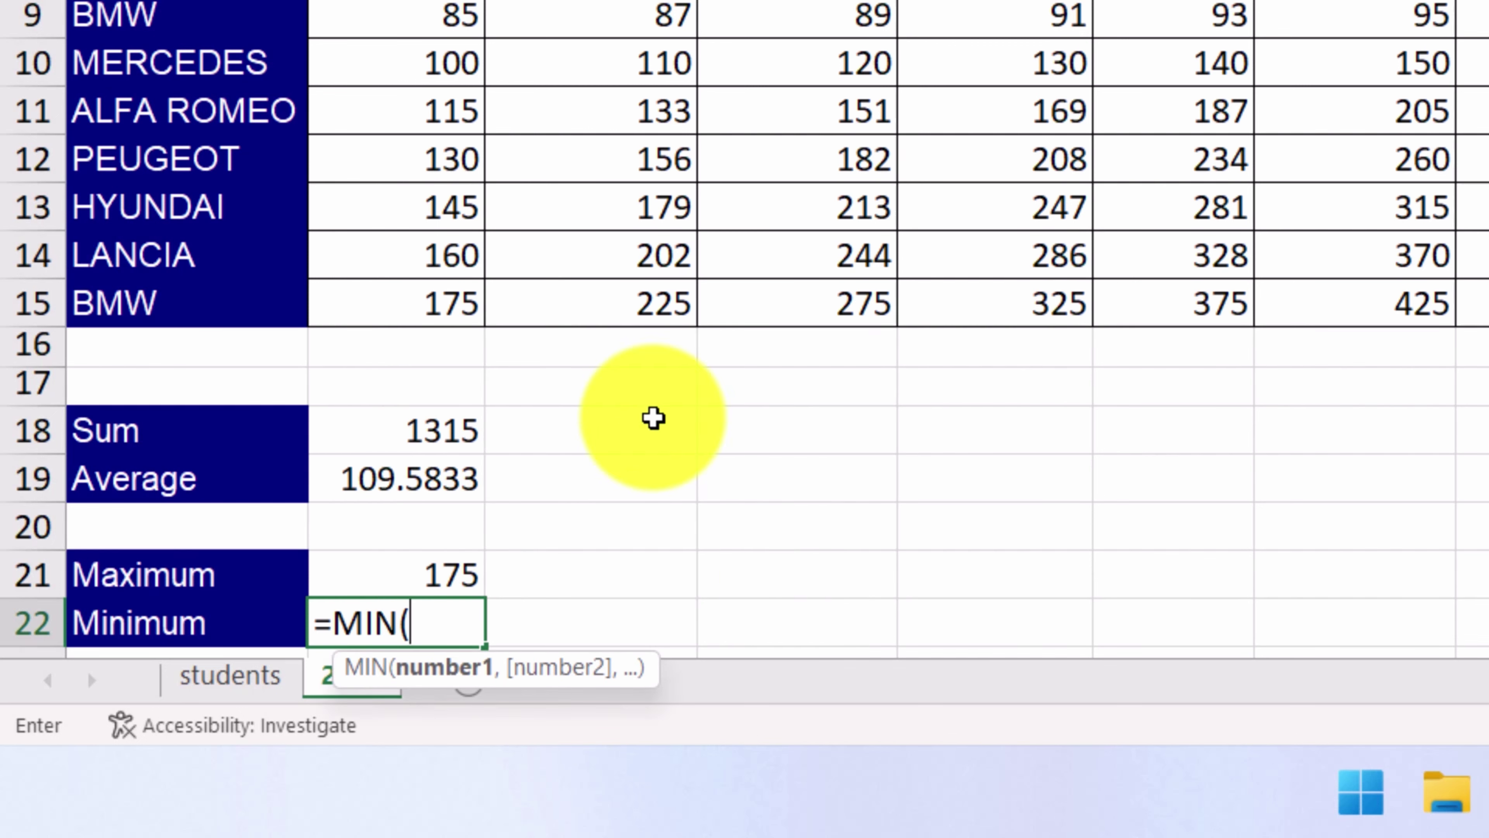
{"action": "left_click_drag", "start_coordinate": [408, 0], "coordinate": [409, 305]}
{"action": "key", "text": "BackSpace"}
{"action": "key", "text": "BackSpace"}
{"action": "key", "text": "BackSpace"}
{"action": "key", "text": "BackSpace"}
{"action": "key", "text": "BackSpace"}
{"action": "key", "text": "BackSpace"}
{"action": "key", "text": "BackSpace"}
{"action": "key", "text": "BackSpace"}
{"action": "key", "text": "BackSpace"}
{"action": "key", "text": "BackSpace"}
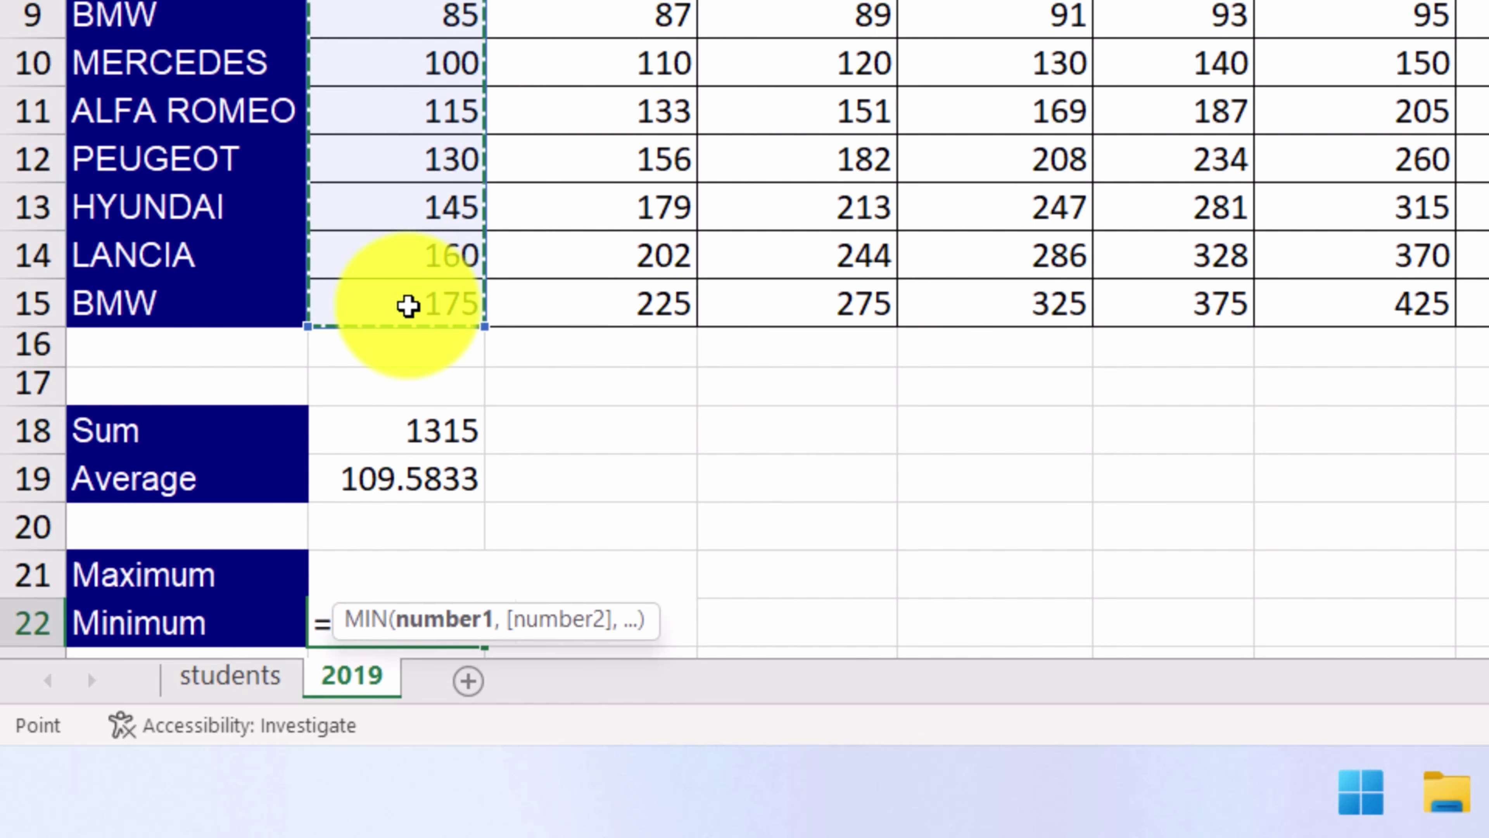
{"action": "type", "text": ")"}
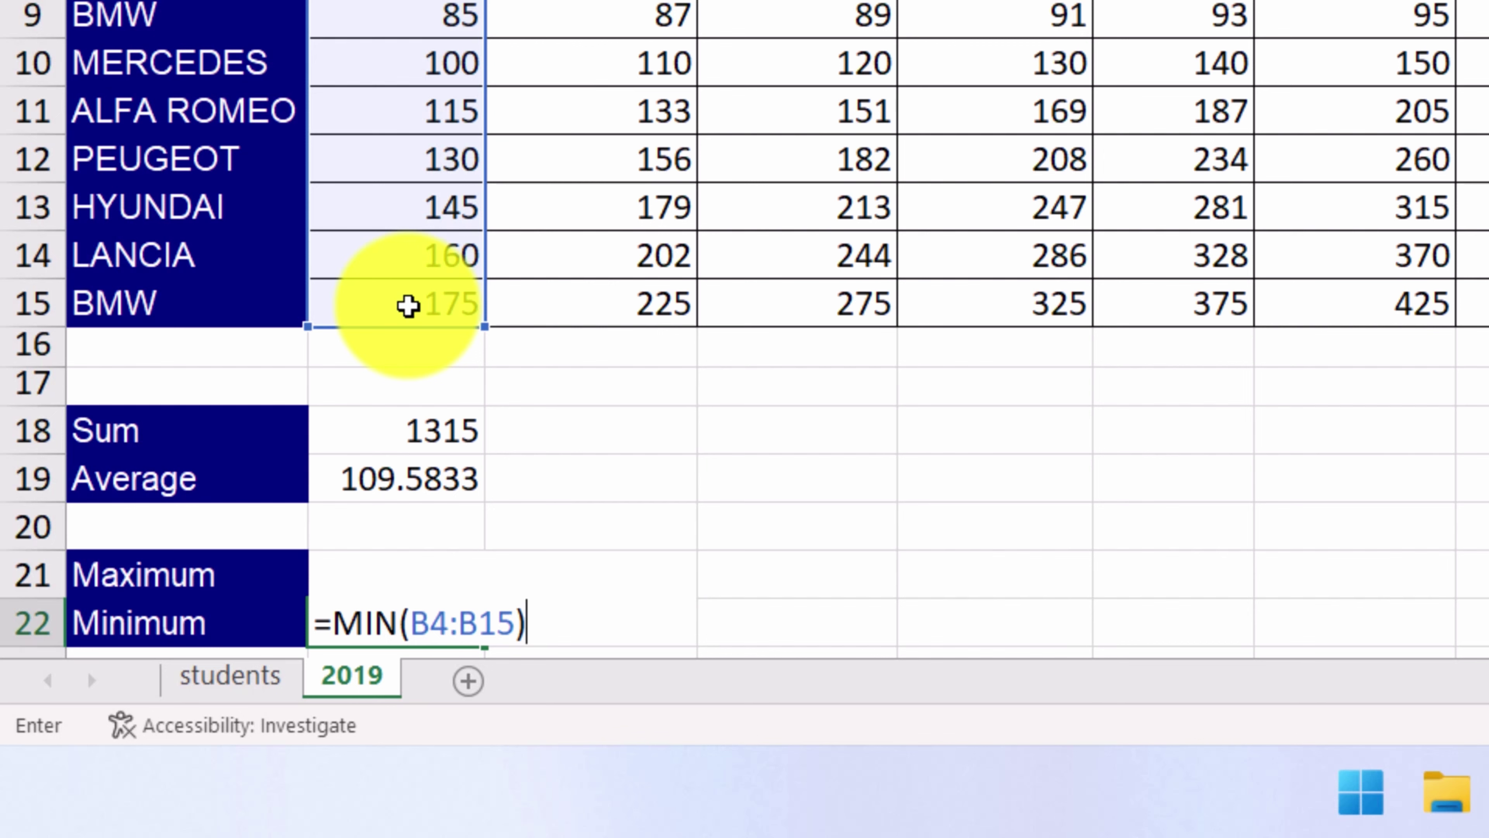
{"action": "key", "text": "Return"}
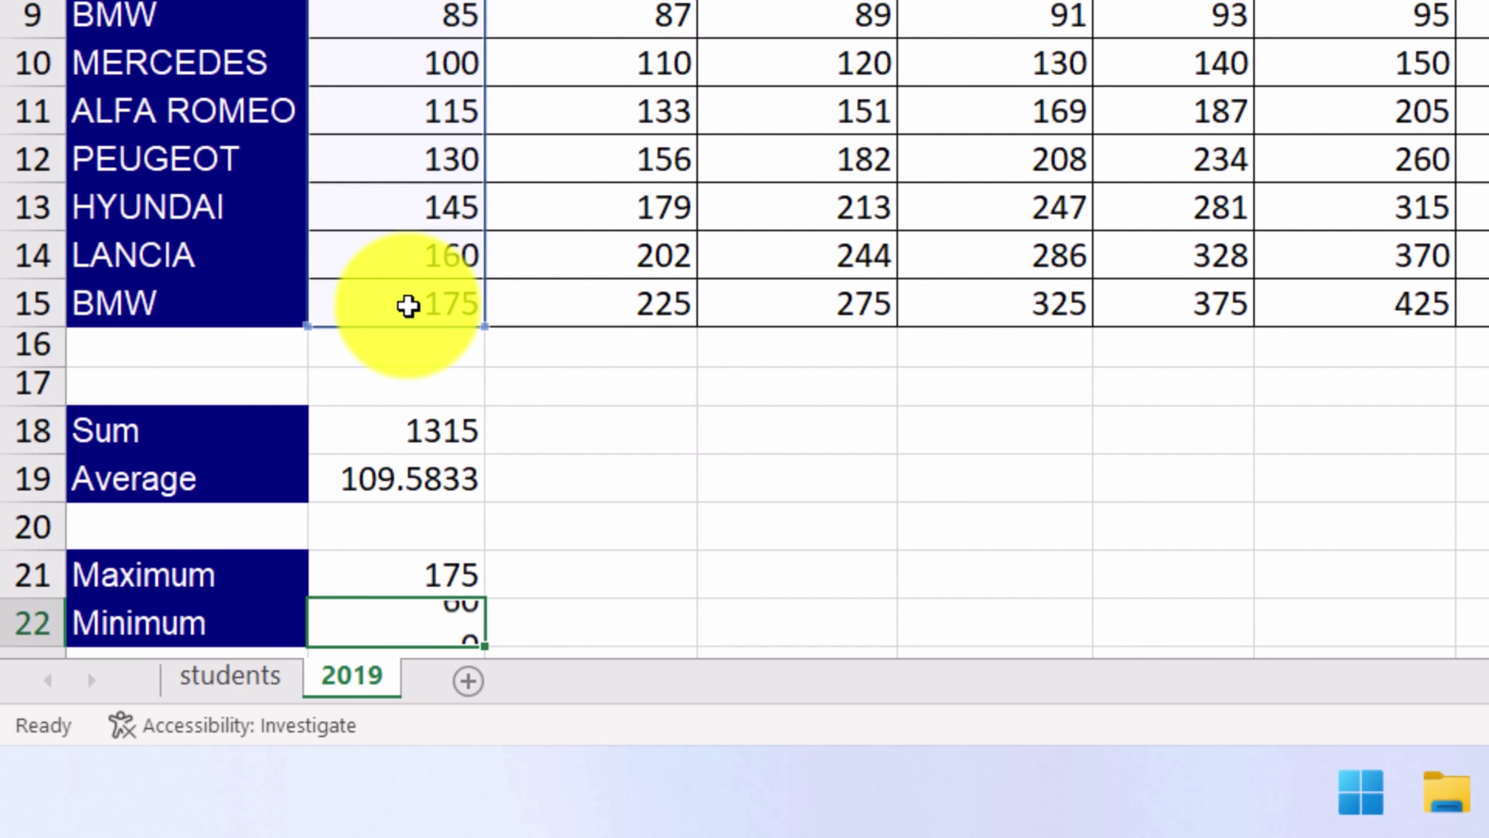
{"action": "left_click", "coordinate": [407, 579]}
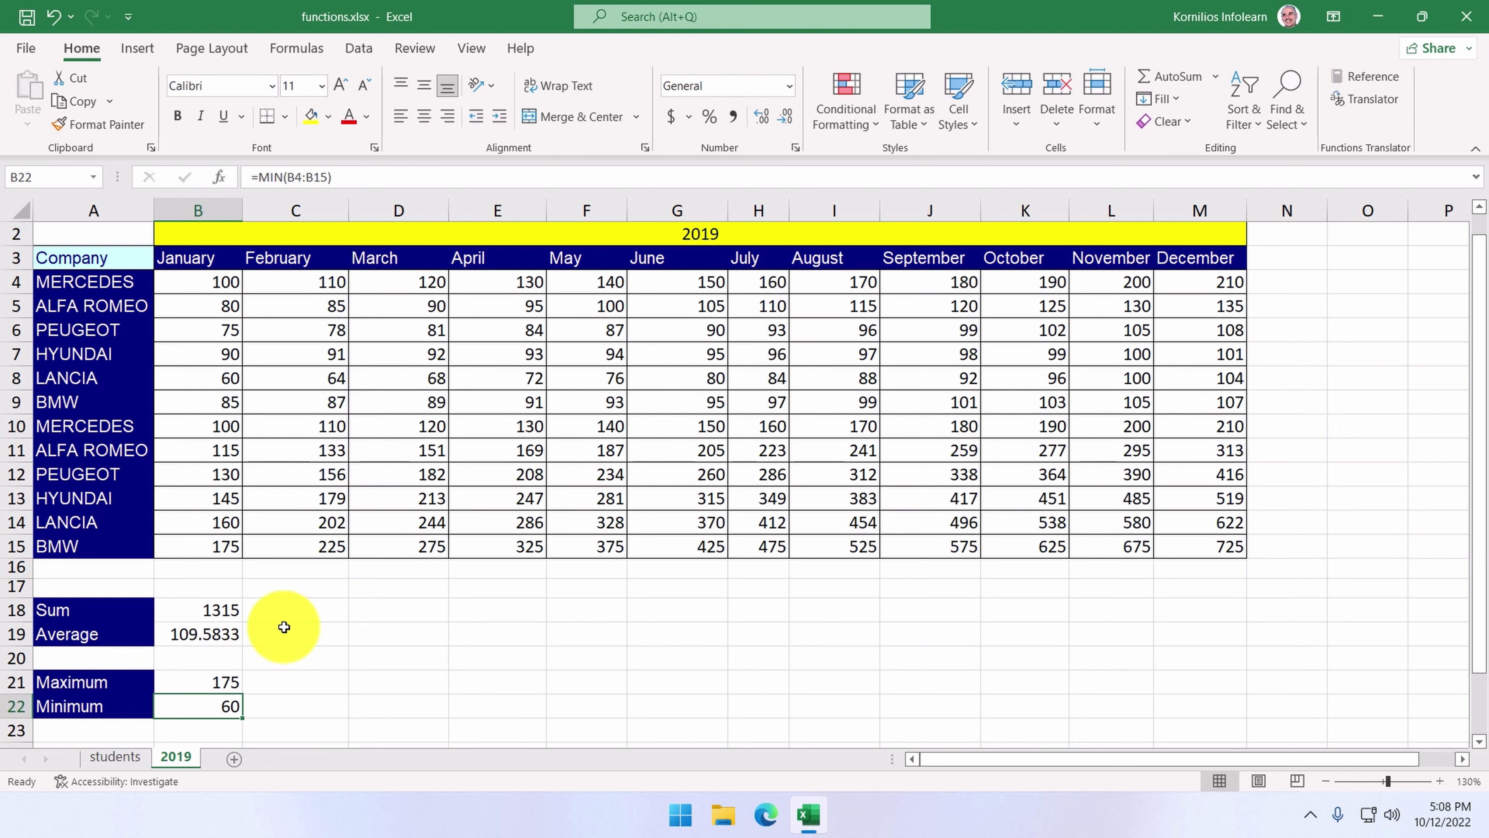
- Copy January's Sum, Average, Maximum and Minimum formulas across through December in column M
{"action": "left_click_drag", "start_coordinate": [212, 610], "coordinate": [207, 711]}
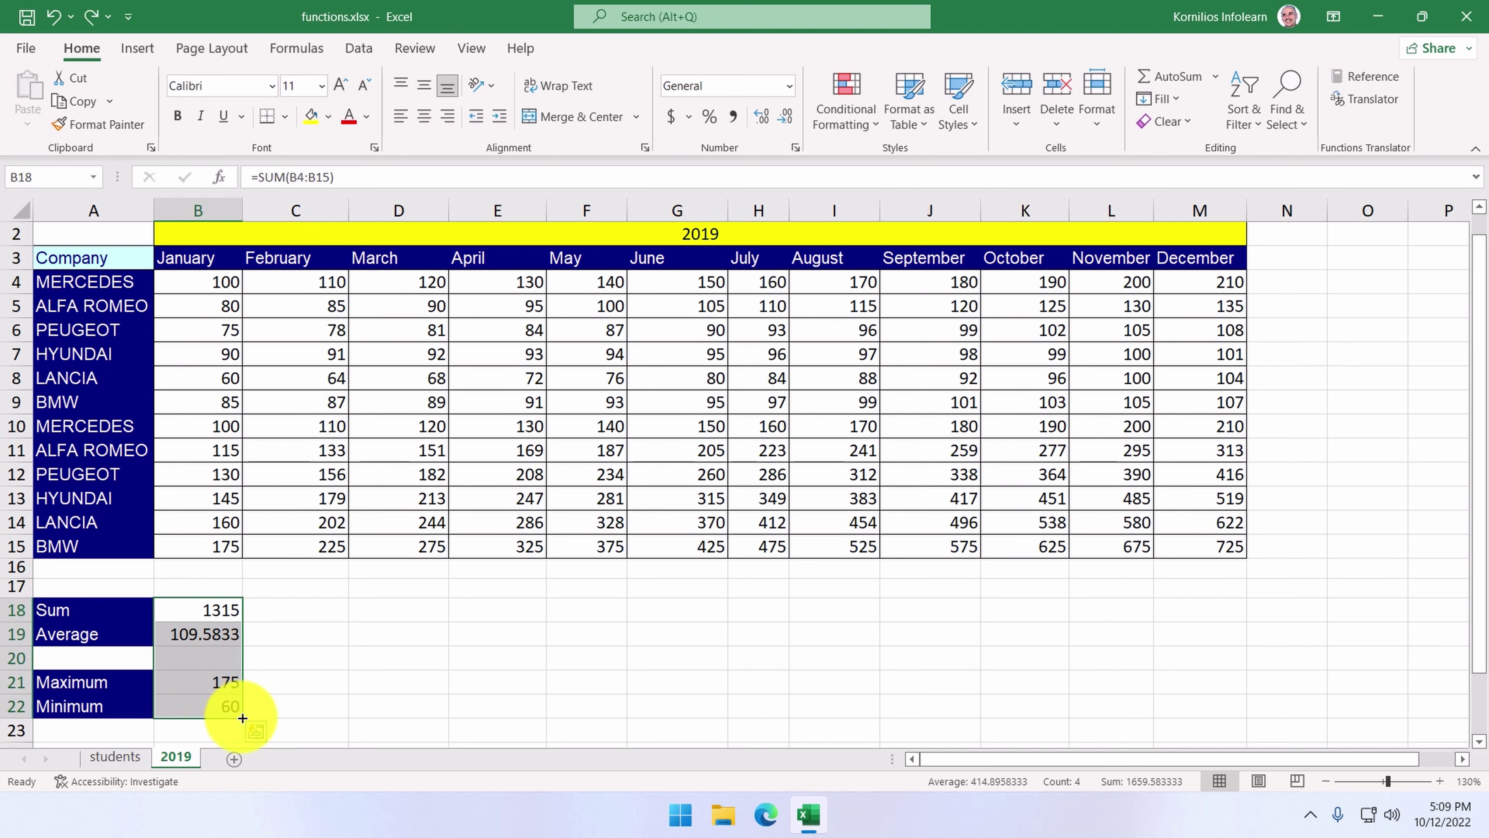
{"action": "left_click_drag", "start_coordinate": [242, 718], "coordinate": [1203, 672]}
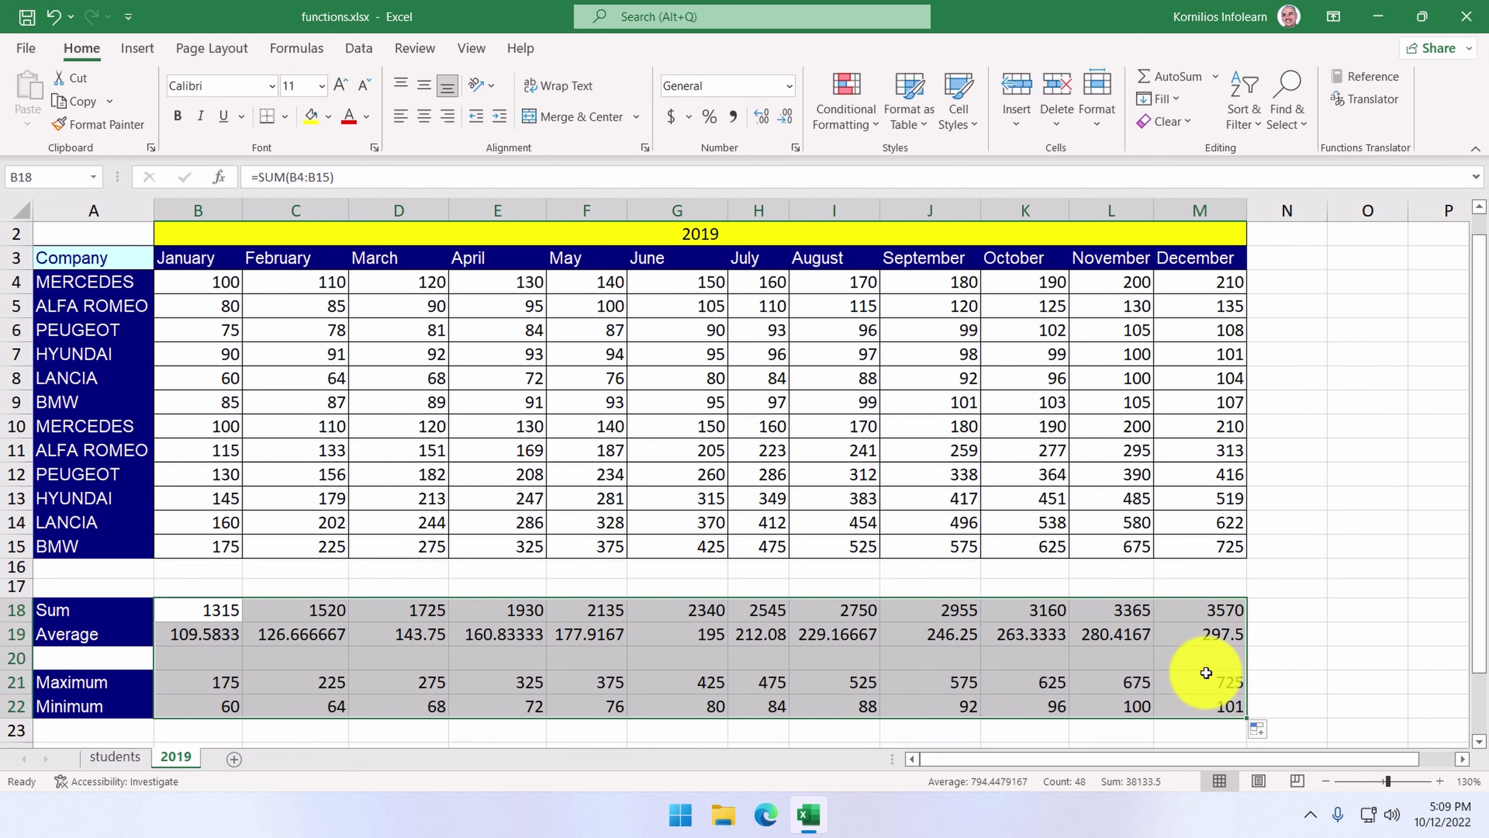